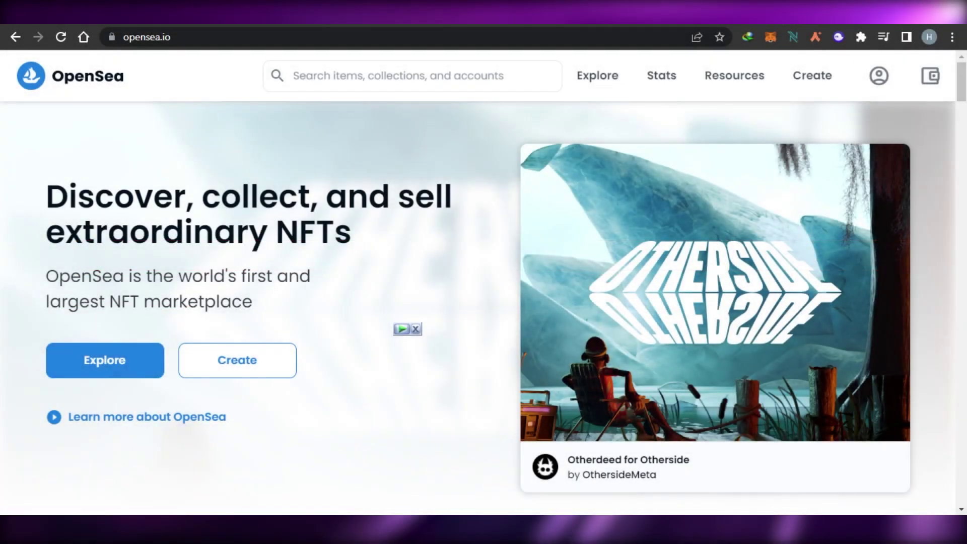
# - Look through the OpenSea home page, including its notable drops, top collections, trending collections and browsing categories
pyautogui.scroll(-15, 484, 302)
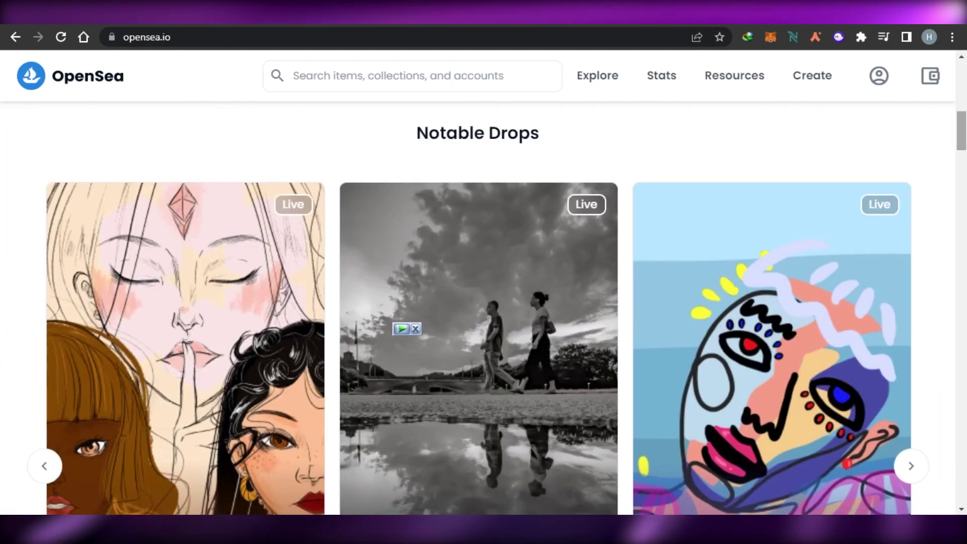
pyautogui.scroll(-15, 484, 303)
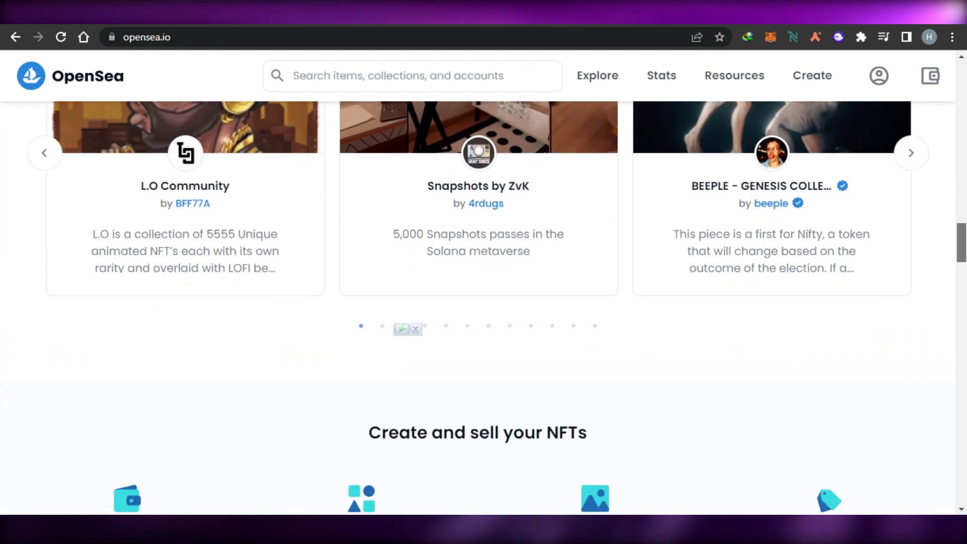
pyautogui.scroll(-15, 484, 302)
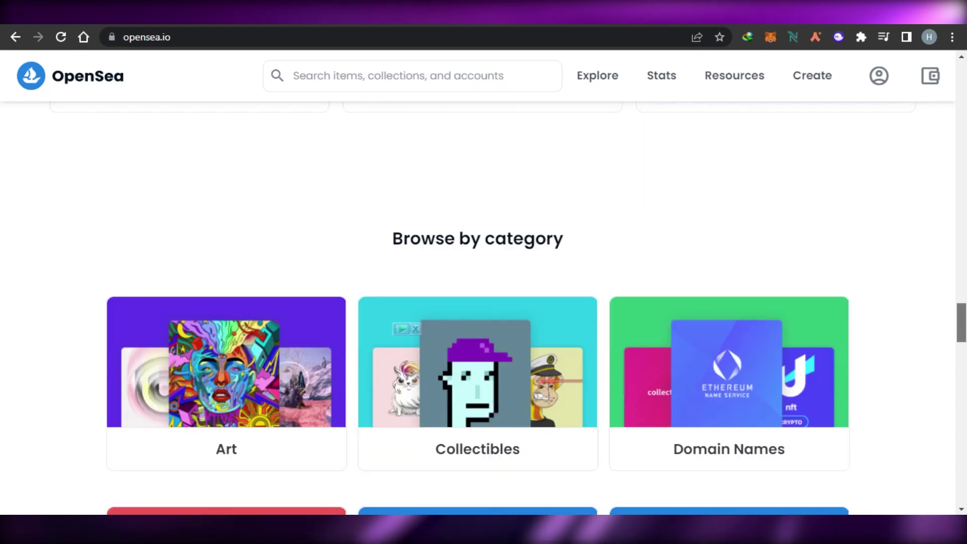
pyautogui.scroll(-12, 484, 303)
pyautogui.scroll(20, 484, 302)
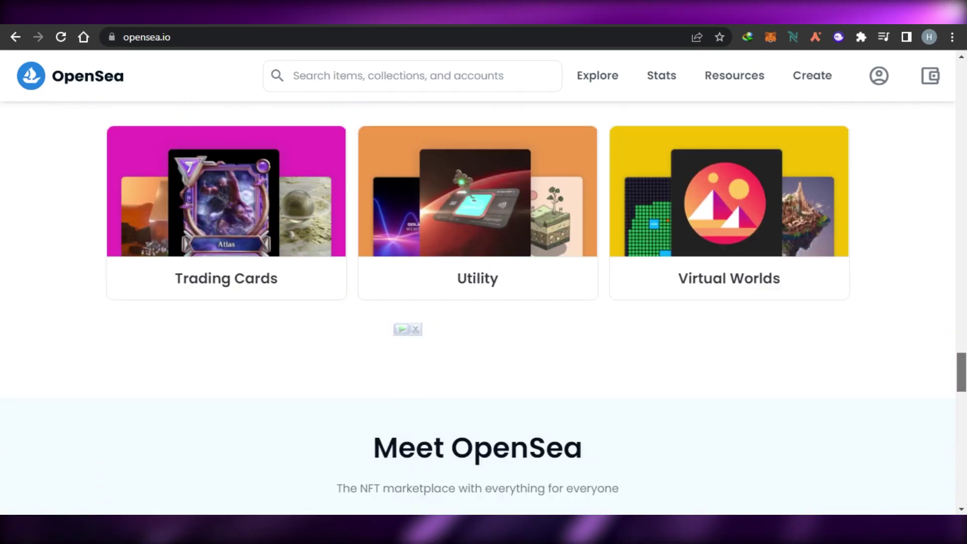
pyautogui.scroll(10, 483, 302)
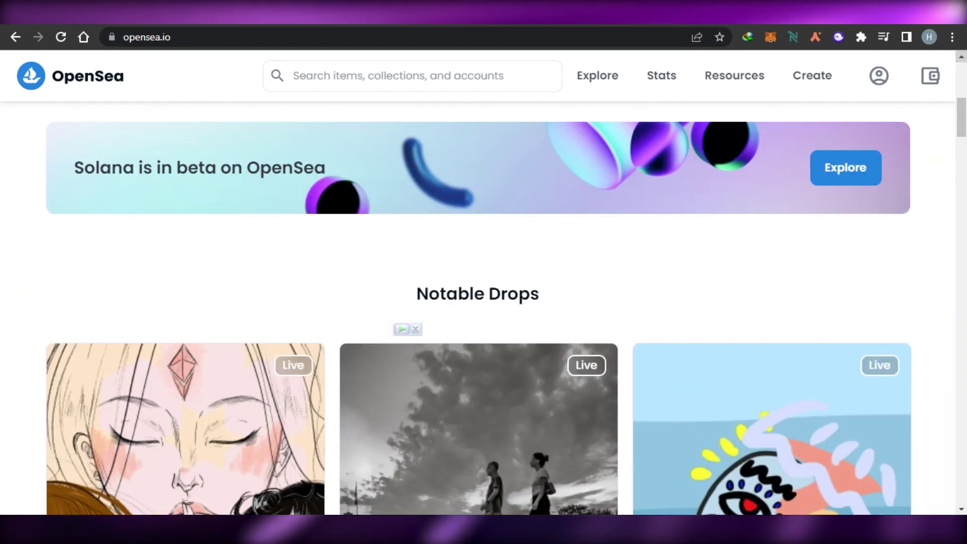
pyautogui.scroll(8, 484, 302)
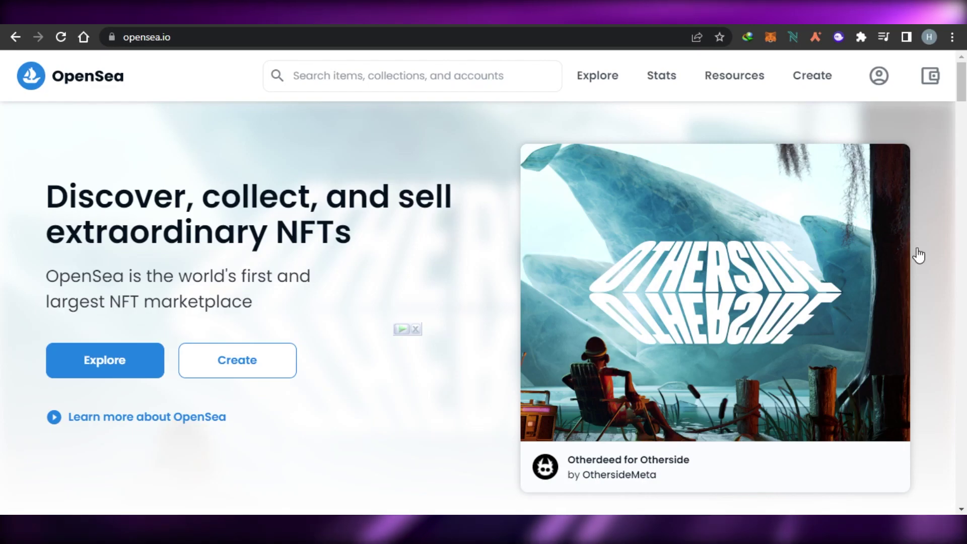
pyautogui.moveTo(965, 98); pyautogui.dragTo(964, 356)
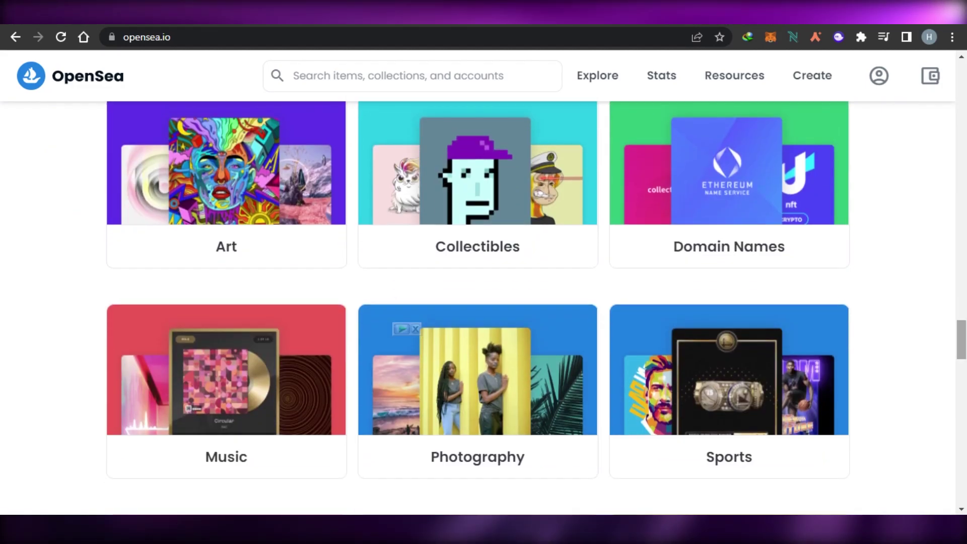
pyautogui.scroll(1, 484, 302)
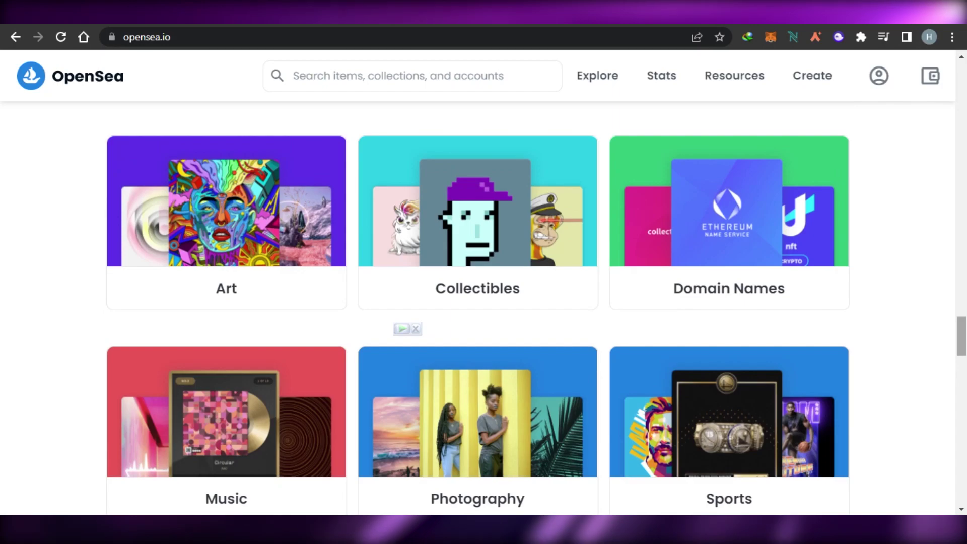
pyautogui.scroll(20, 484, 303)
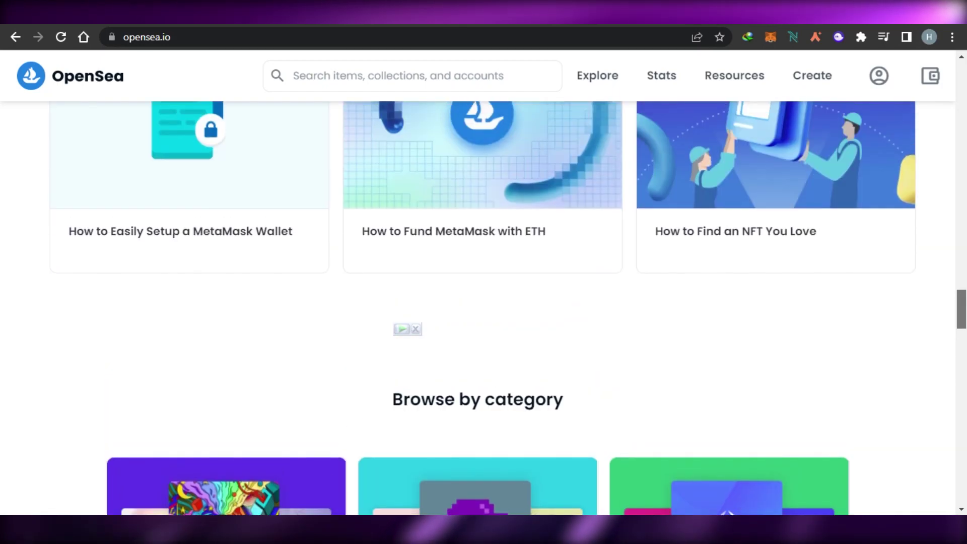
pyautogui.scroll(15, 484, 302)
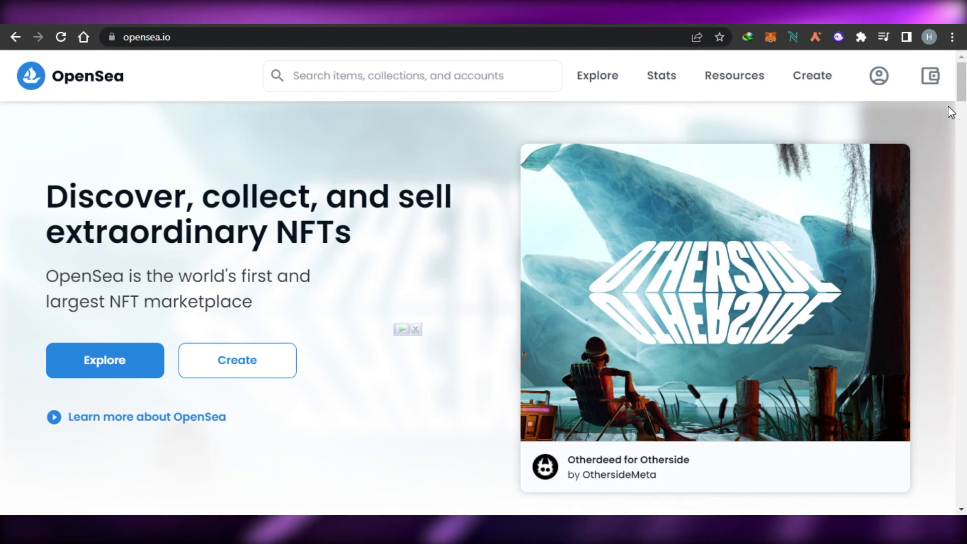
pyautogui.scroll(-15, 951, 112)
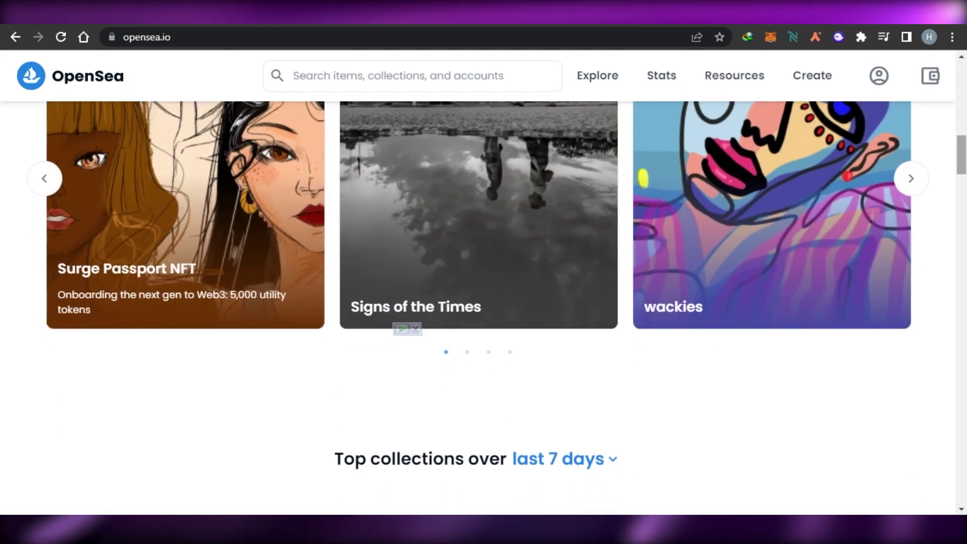
pyautogui.scroll(-20, 484, 282)
pyautogui.scroll(8, 484, 282)
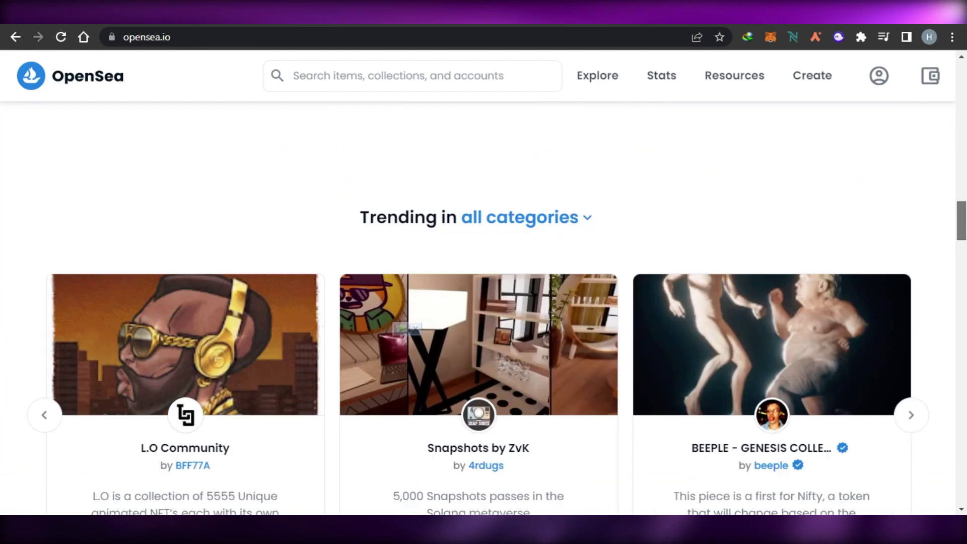
pyautogui.scroll(20, 963, 70)
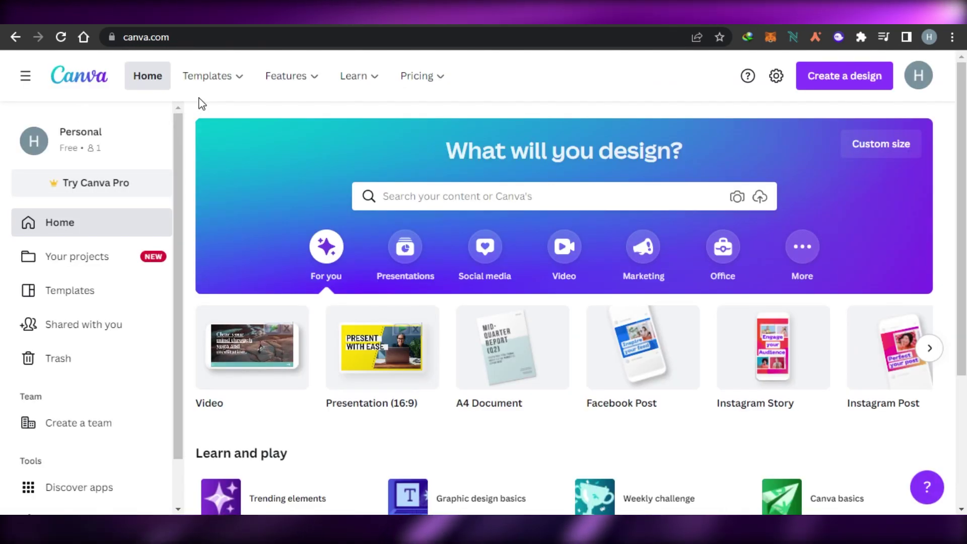
# - Switch to Canva and open the Bitcoin coin Instagram Post from the recent designs
pyautogui.moveTo(199, 95)
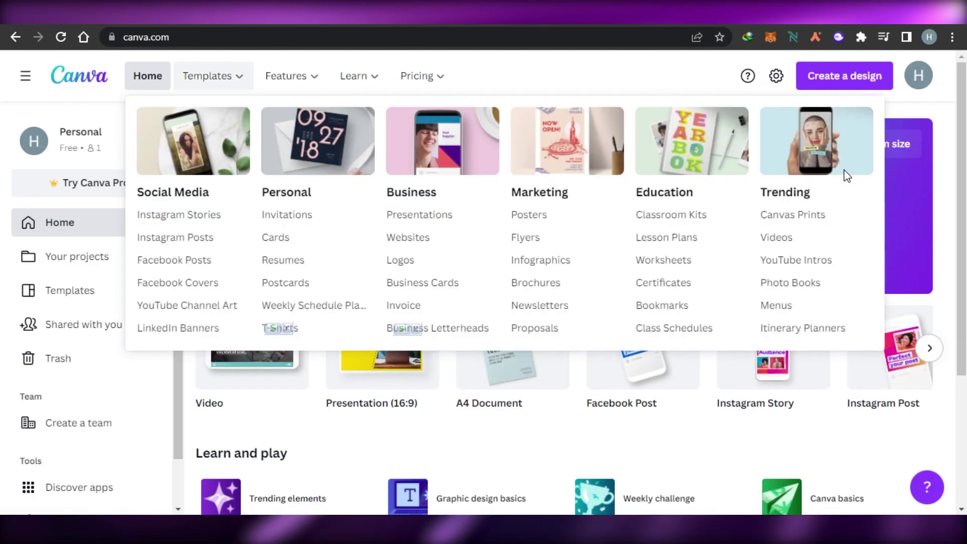
pyautogui.scroll(-10, 939, 152)
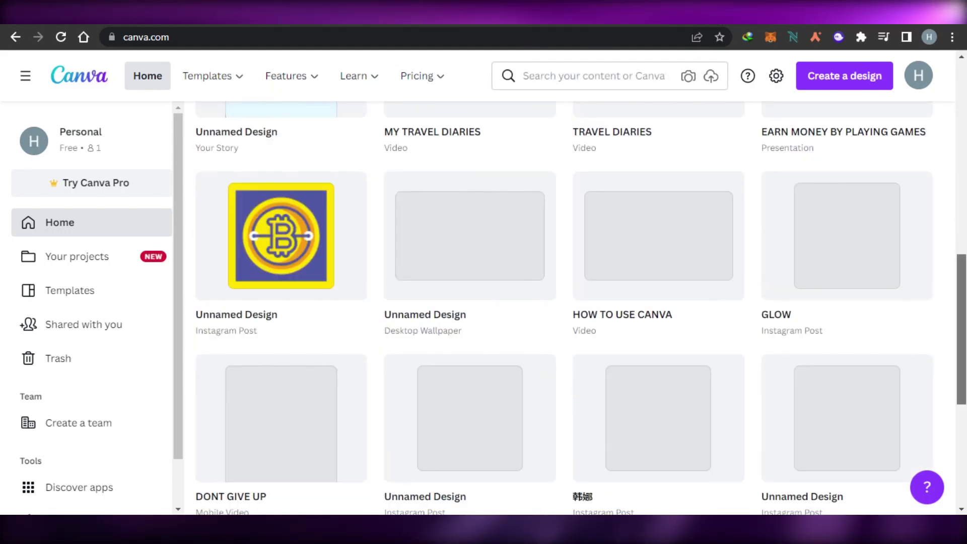
pyautogui.scroll(10, 580, 308)
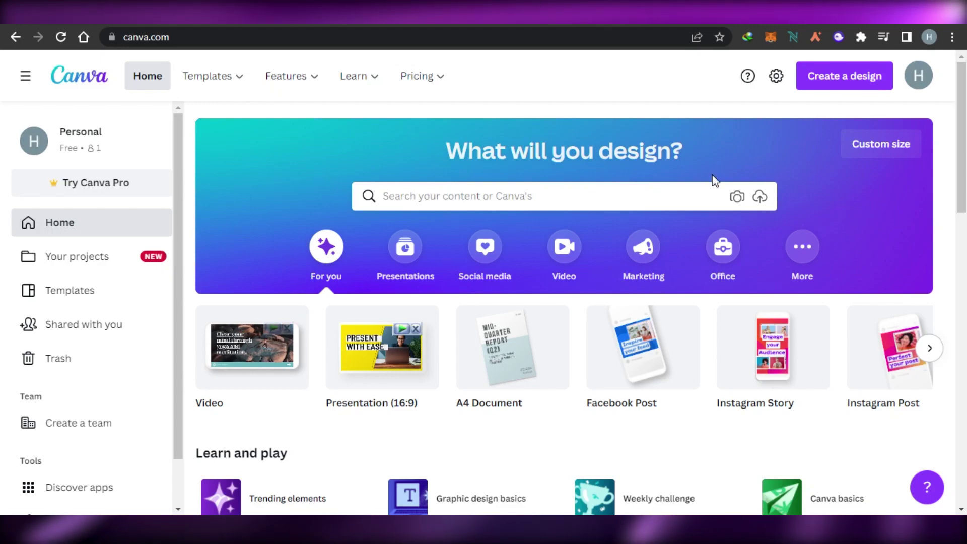
pyautogui.scroll(-4, 714, 180)
pyautogui.scroll(1, 715, 181)
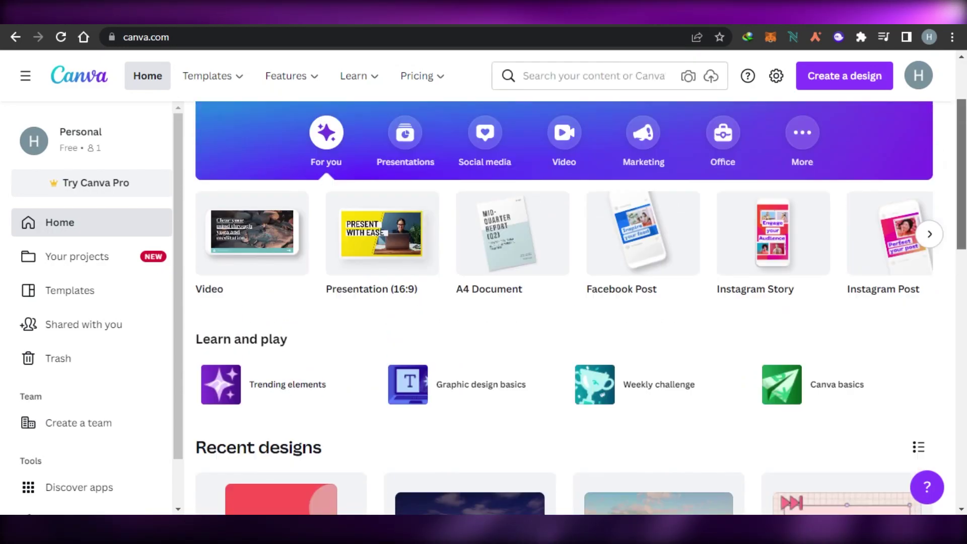
pyautogui.scroll(-3, 575, 307)
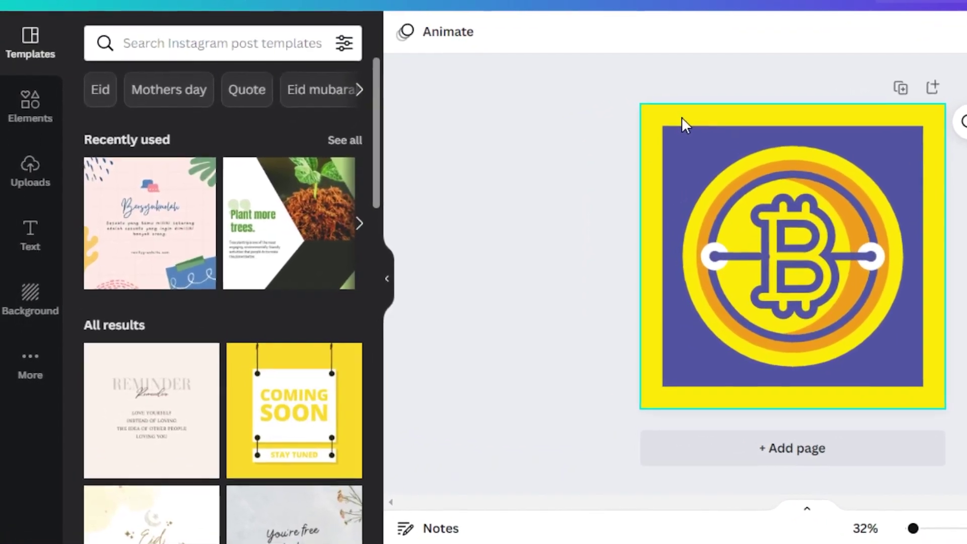
# - Select the yellow background of the design, followed by the Bitcoin coin graphic on it
pyautogui.click(683, 118)
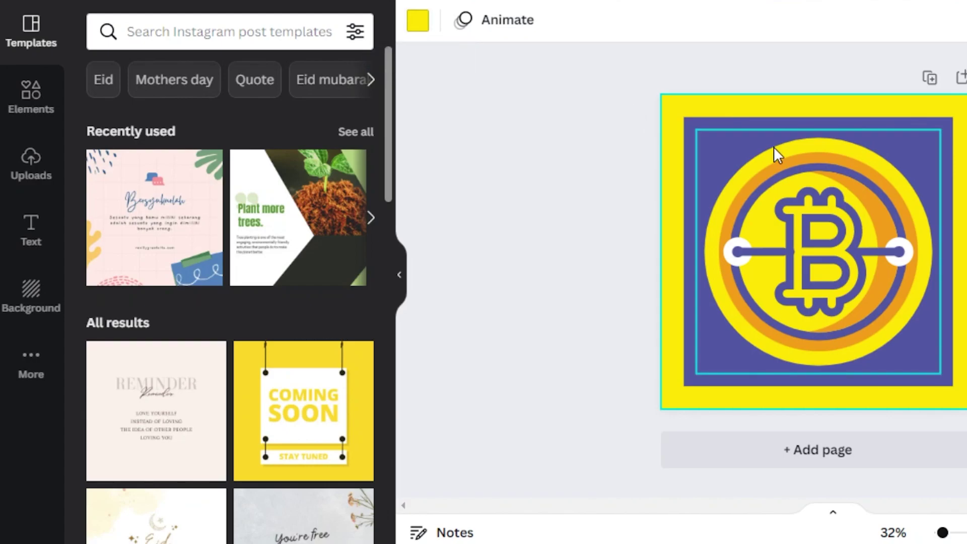
pyautogui.click(694, 134)
pyautogui.click(866, 239)
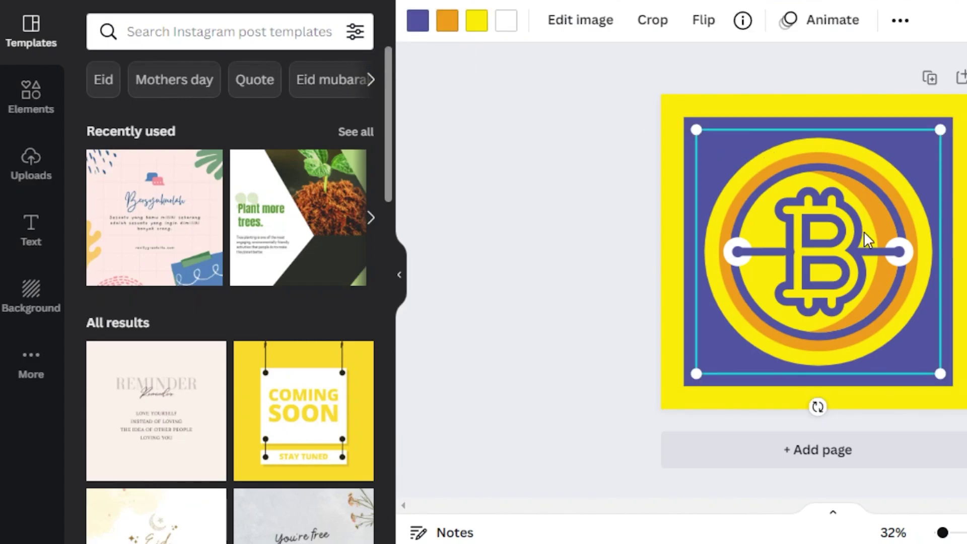
# - Browse the elements library for artwork, including the full Graphics collection
pyautogui.click(25, 94)
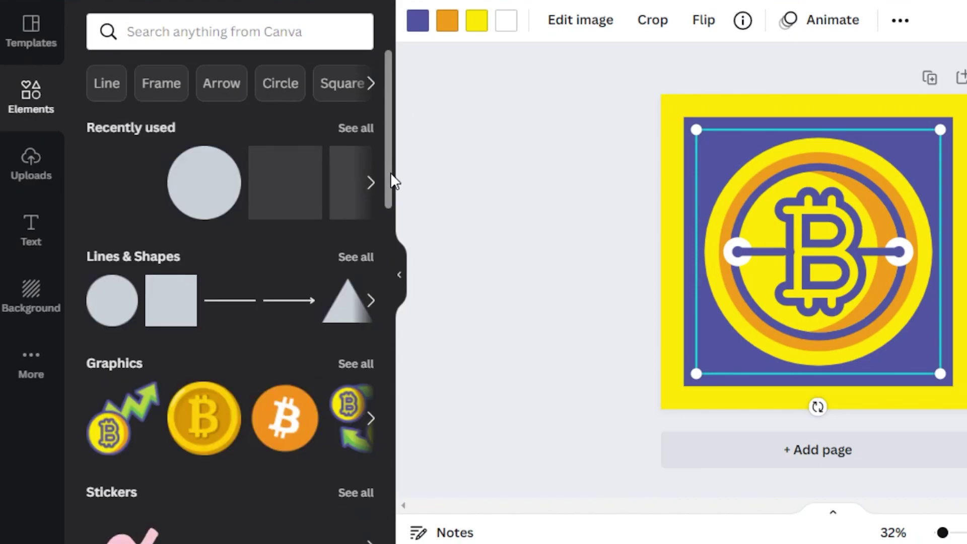
pyautogui.scroll(-6, 391, 174)
pyautogui.scroll(3, 391, 151)
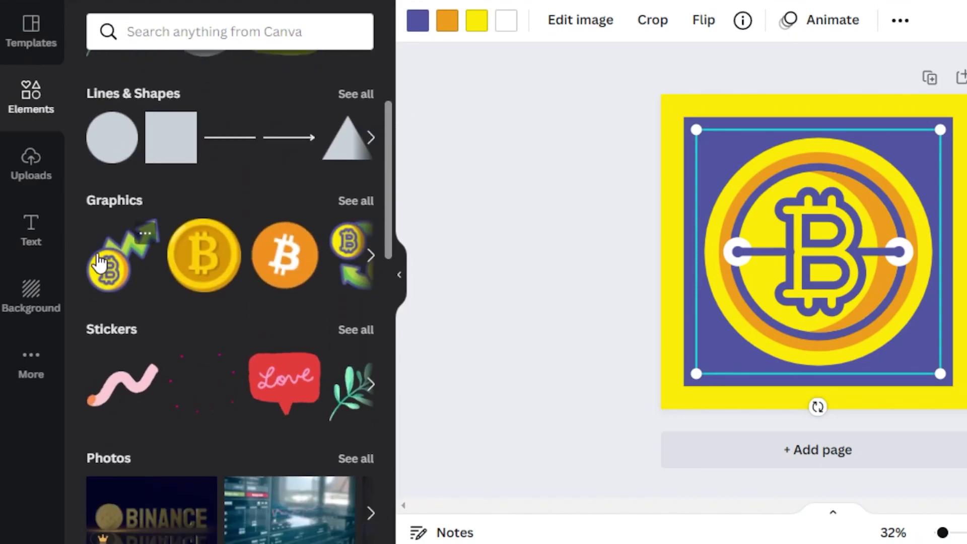
pyautogui.click(359, 201)
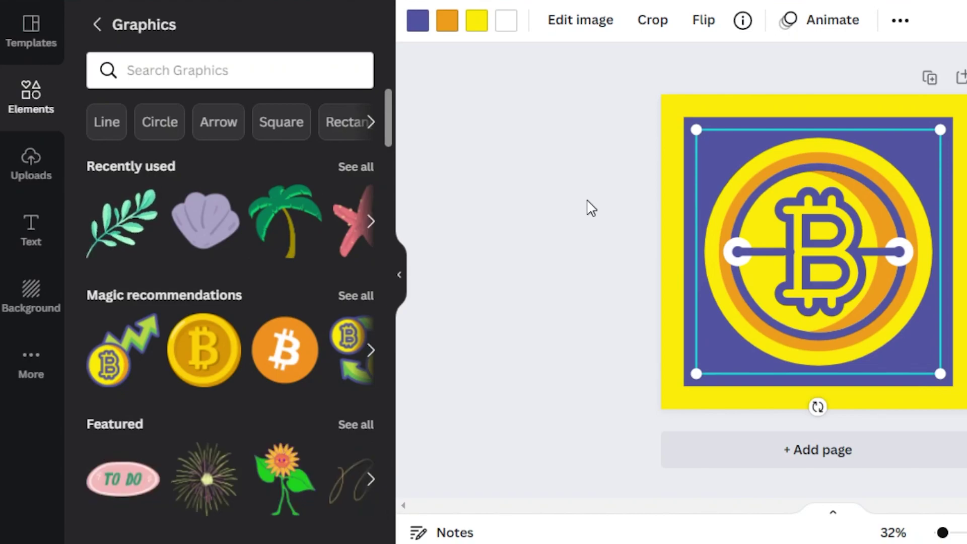
pyautogui.click(31, 91)
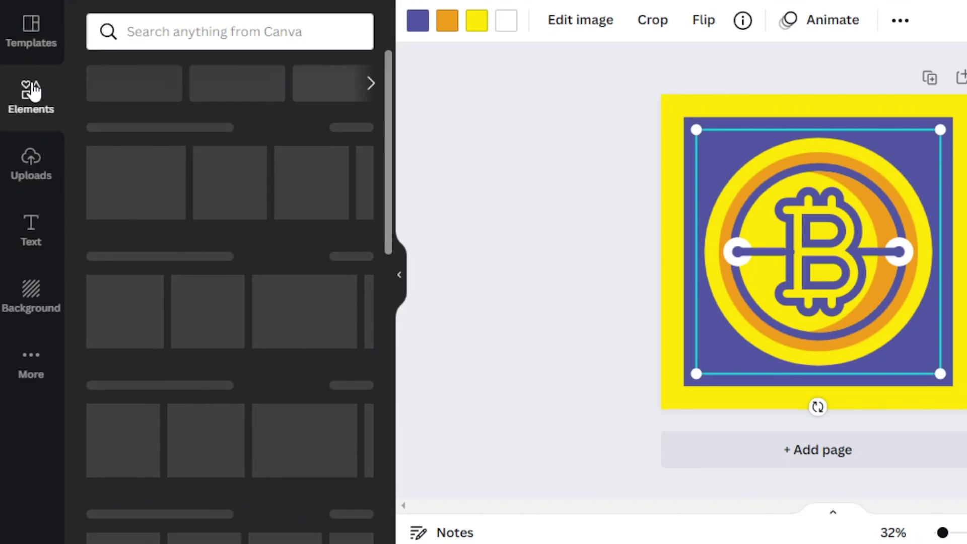
pyautogui.moveTo(387, 77); pyautogui.dragTo(452, 112)
pyautogui.moveTo(395, 106); pyautogui.dragTo(389, 74)
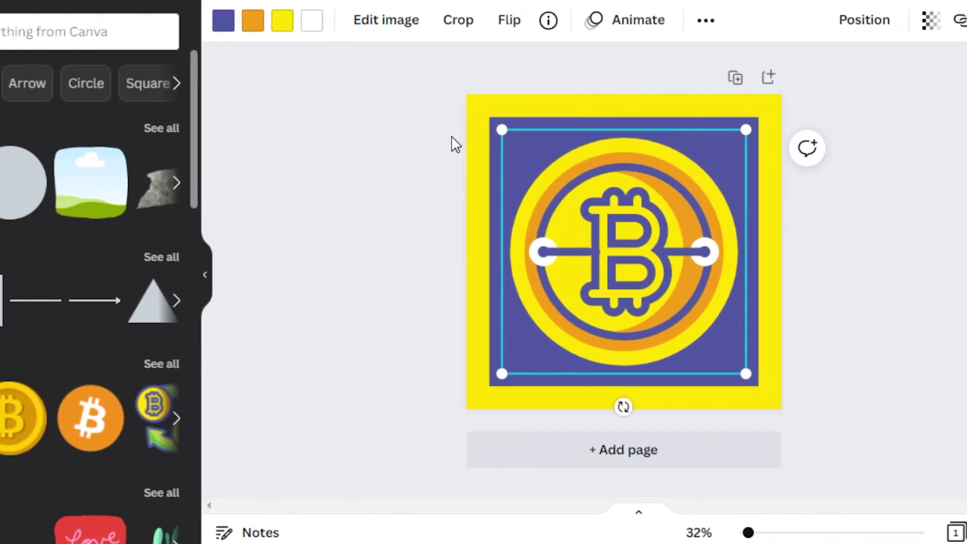
# - Deselect the coin graphic and view the sharing and download options for the Bitcoin design
pyautogui.click(421, 243)
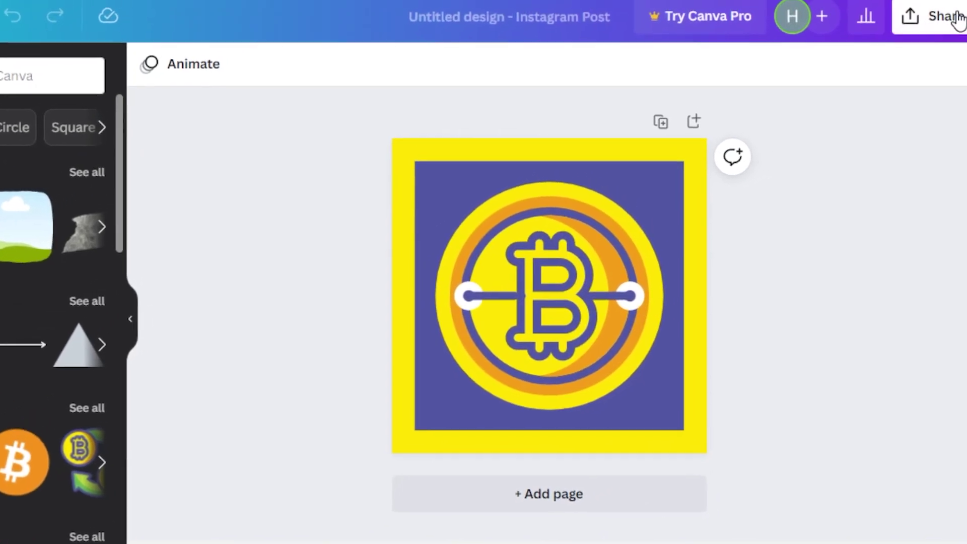
pyautogui.click(921, 25)
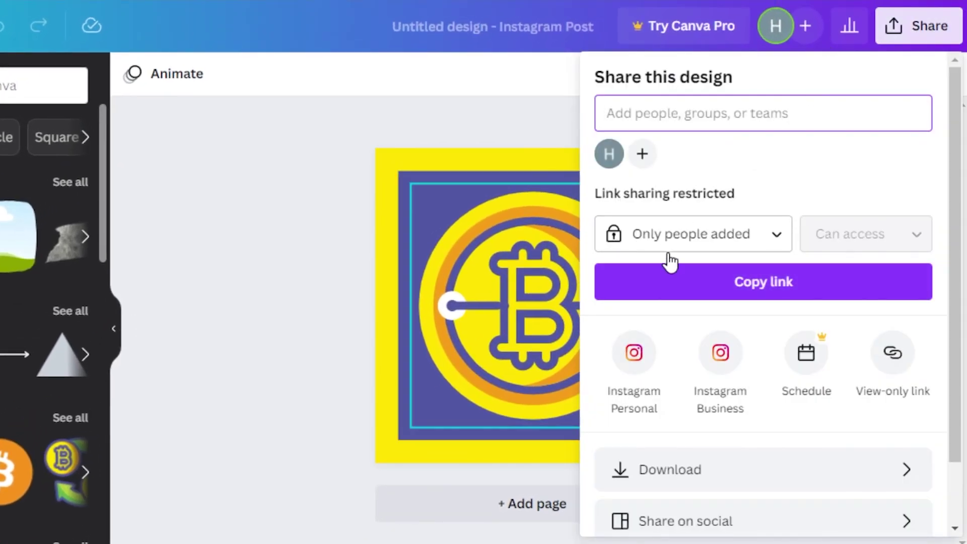
pyautogui.click(693, 457)
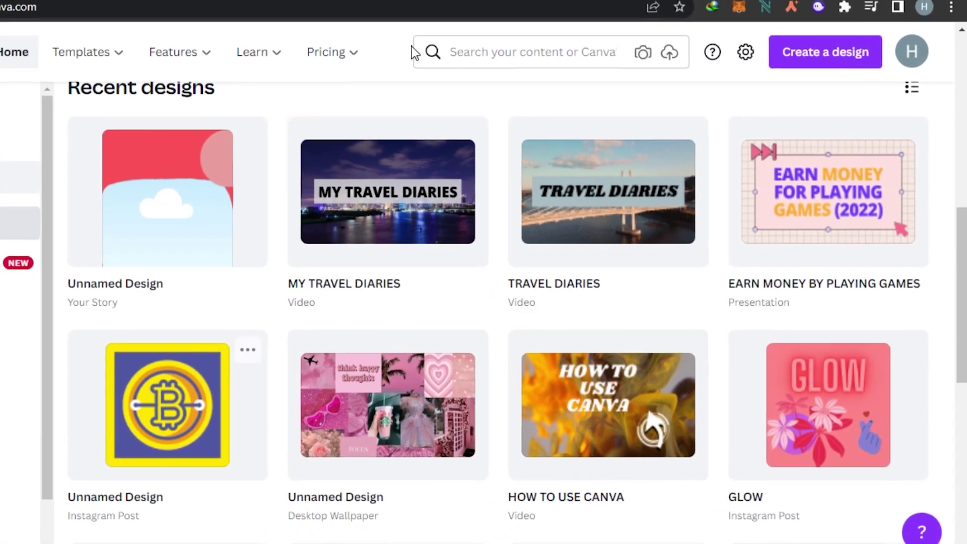
pyautogui.moveTo(159, 65)
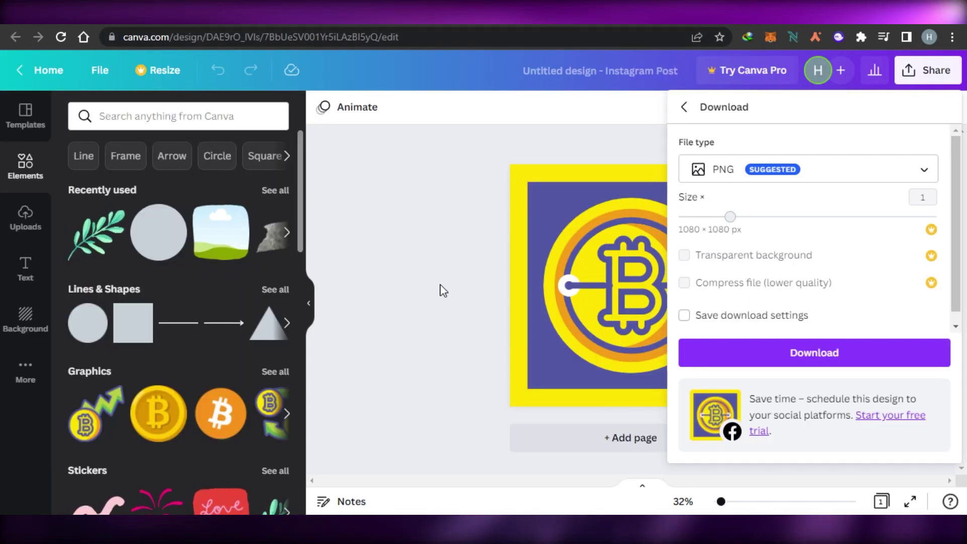
pyautogui.click(360, 178)
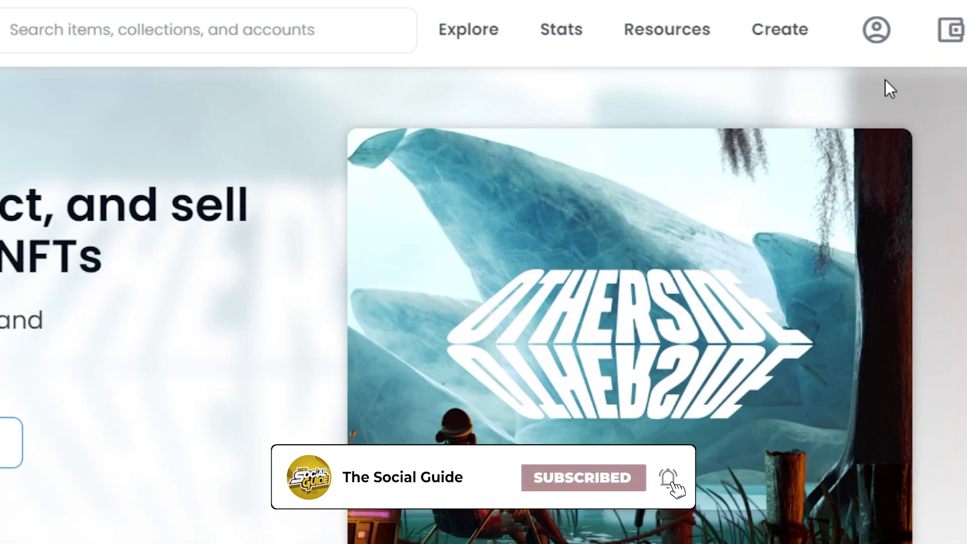
# - Switch to OpenSea, connect the MetaMask wallet and close the wallet overview
pyautogui.click(932, 31)
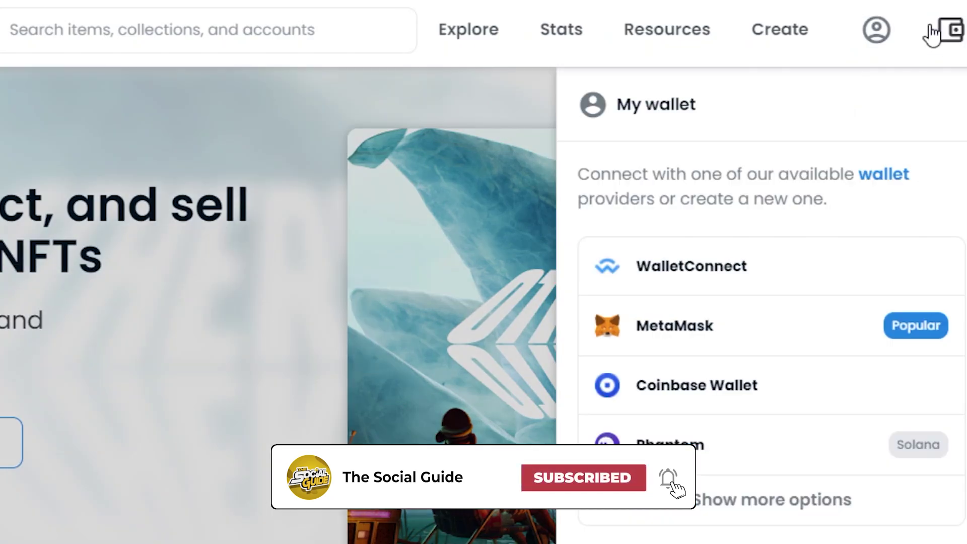
pyautogui.click(630, 343)
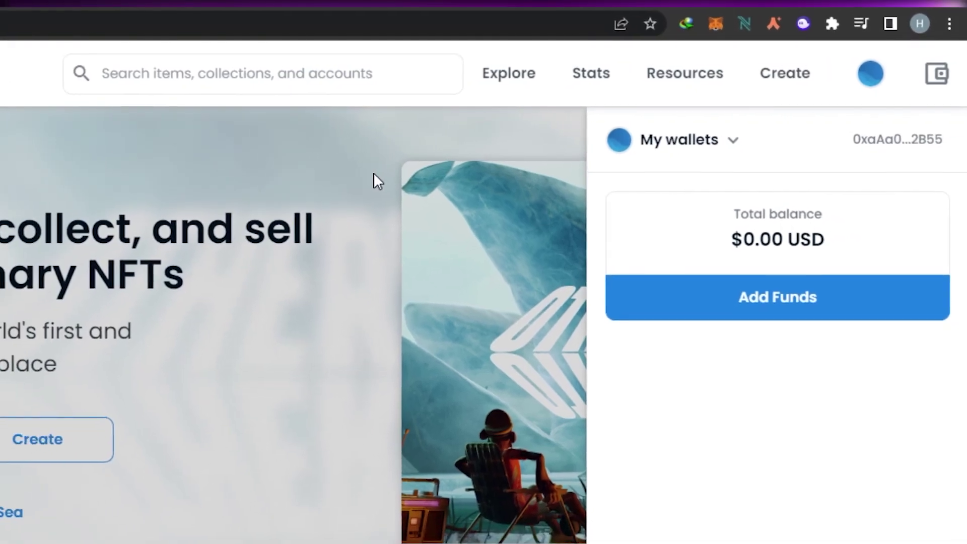
pyautogui.click(376, 174)
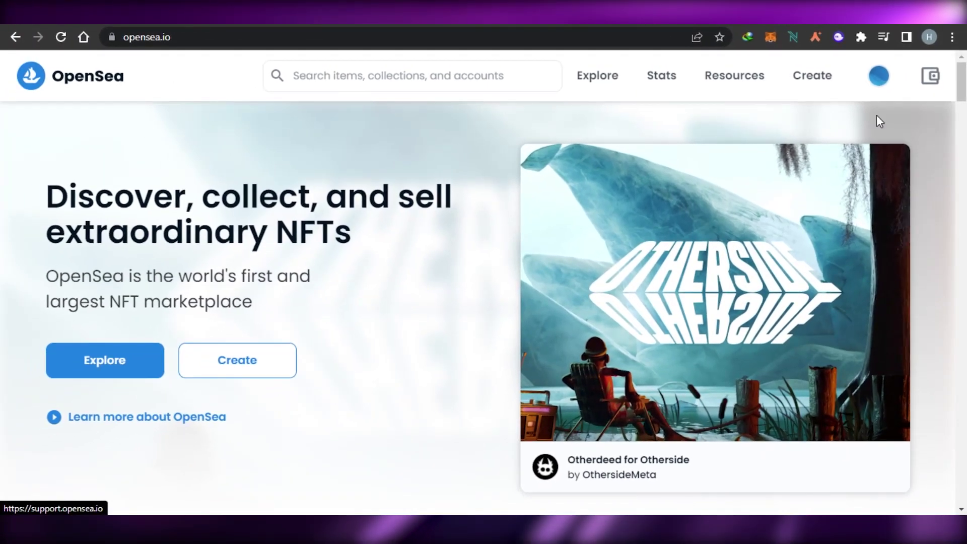
pyautogui.scroll(-10, 877, 115)
pyautogui.scroll(10, 877, 115)
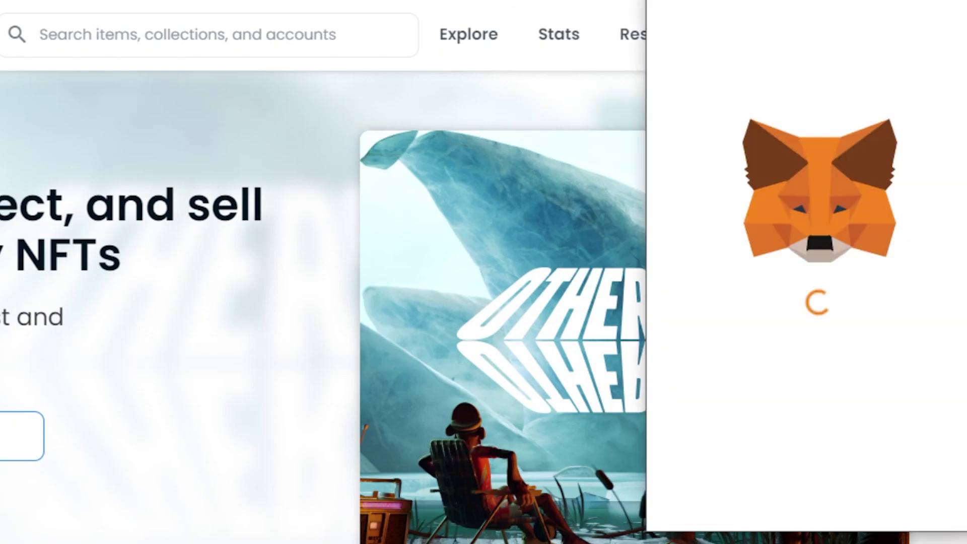
pyautogui.moveTo(813, 1); pyautogui.dragTo(463, 50)
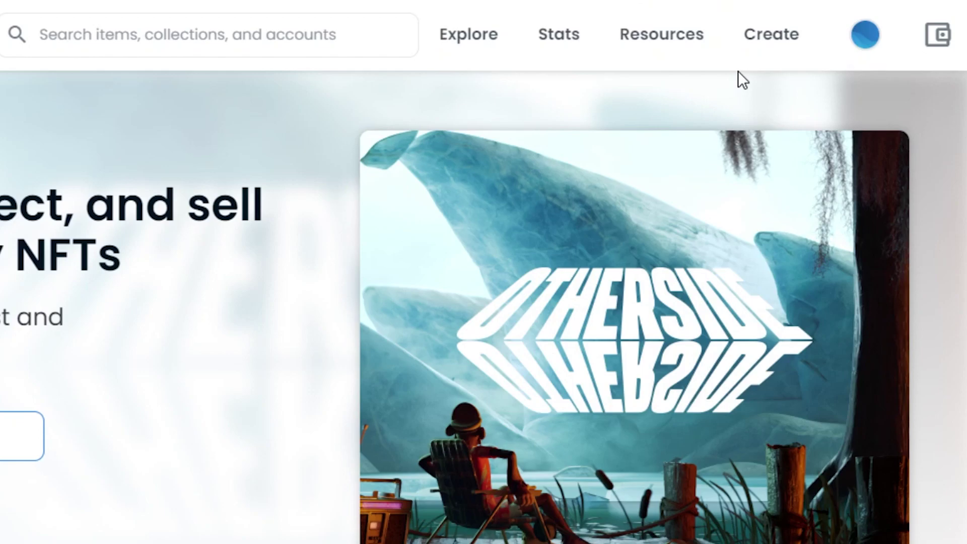
# - Open the form for creating a new NFT item and look over its fields, traits and content options
pyautogui.click(753, 45)
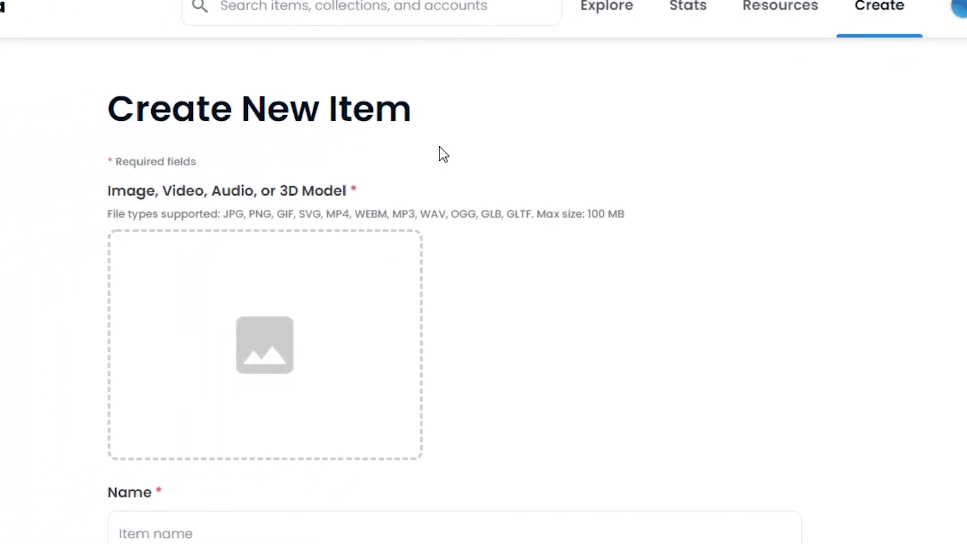
pyautogui.scroll(-10, 476, 287)
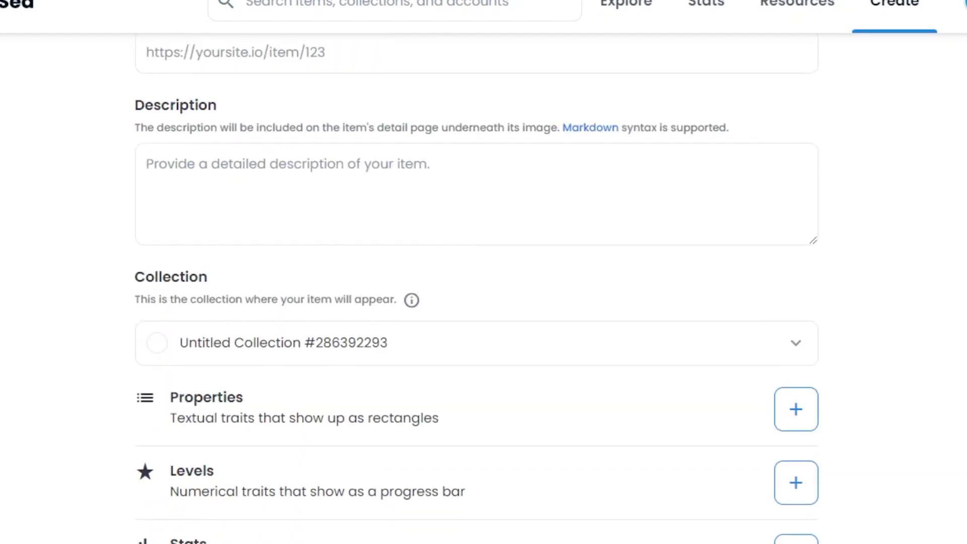
pyautogui.scroll(-10, 477, 287)
pyautogui.scroll(15, 477, 287)
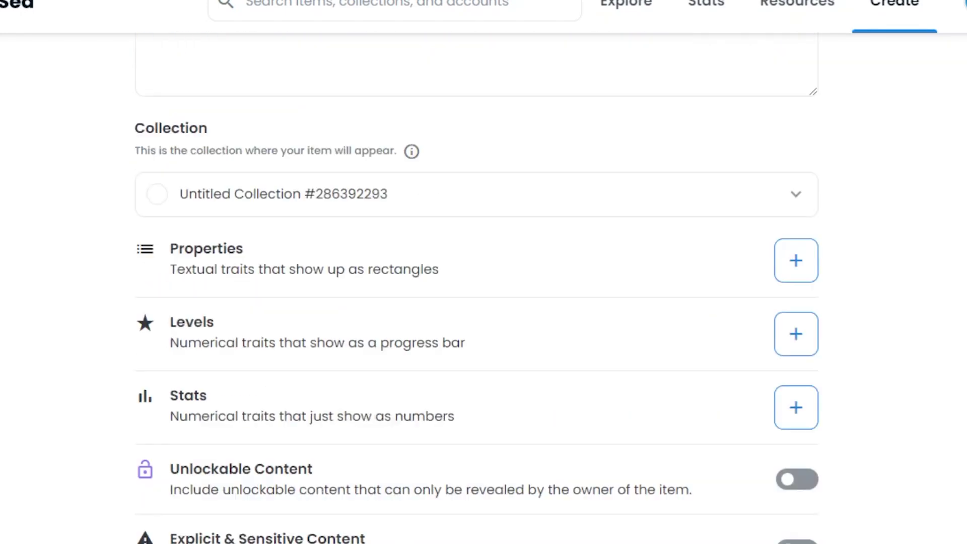
pyautogui.scroll(8, 476, 287)
pyautogui.scroll(-20, 476, 287)
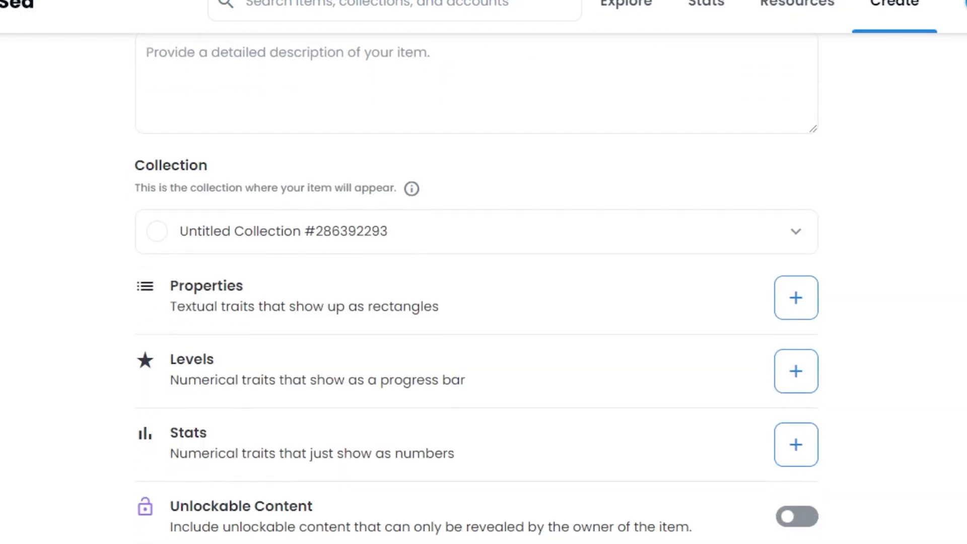
pyautogui.scroll(-5, 476, 288)
pyautogui.scroll(20, 477, 287)
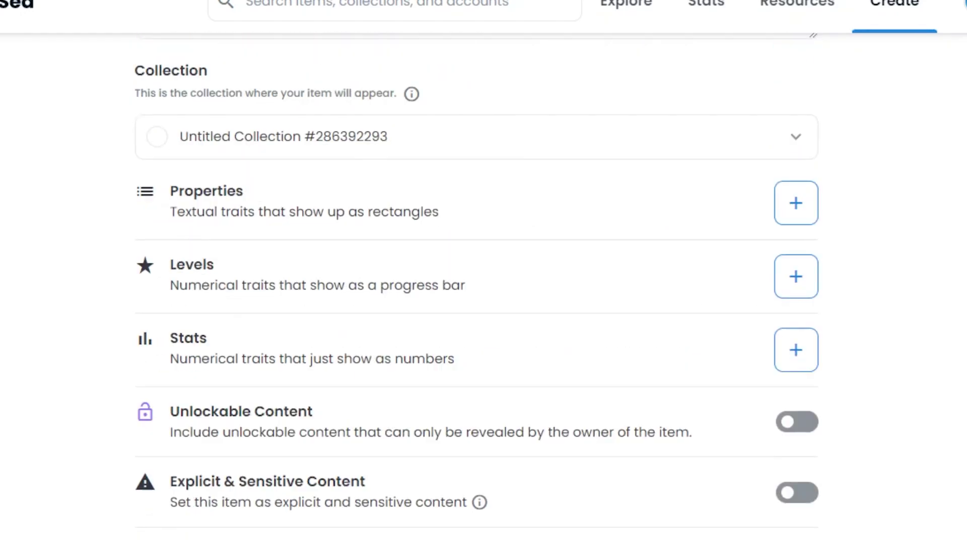
pyautogui.scroll(6, 172, 190)
pyautogui.scroll(-2, 173, 190)
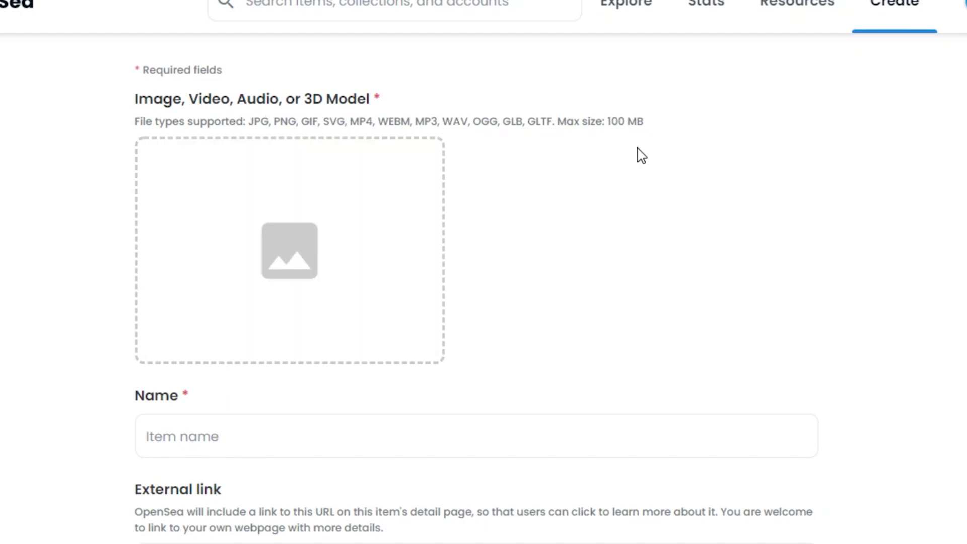
# - Highlight the maximum file size and the PNG file type, and upload the Bitcoin artwork as the item's image
pyautogui.moveTo(566, 124); pyautogui.dragTo(651, 129)
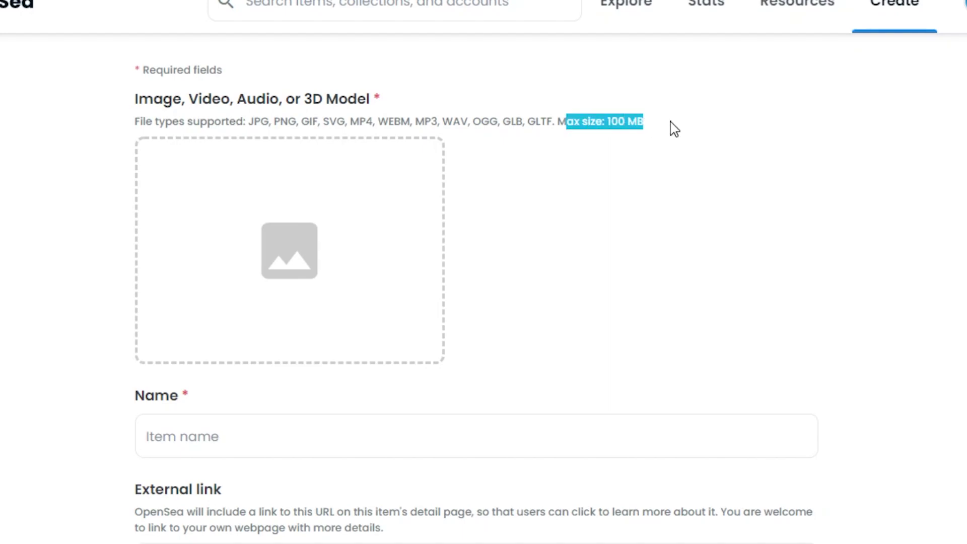
pyautogui.click(672, 130)
pyautogui.moveTo(272, 121); pyautogui.dragTo(305, 122)
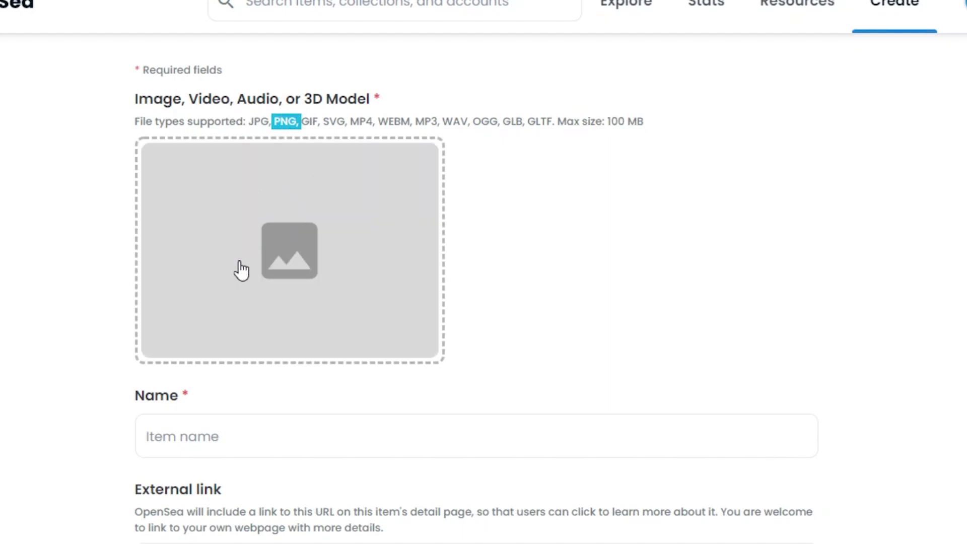
pyautogui.click(275, 201)
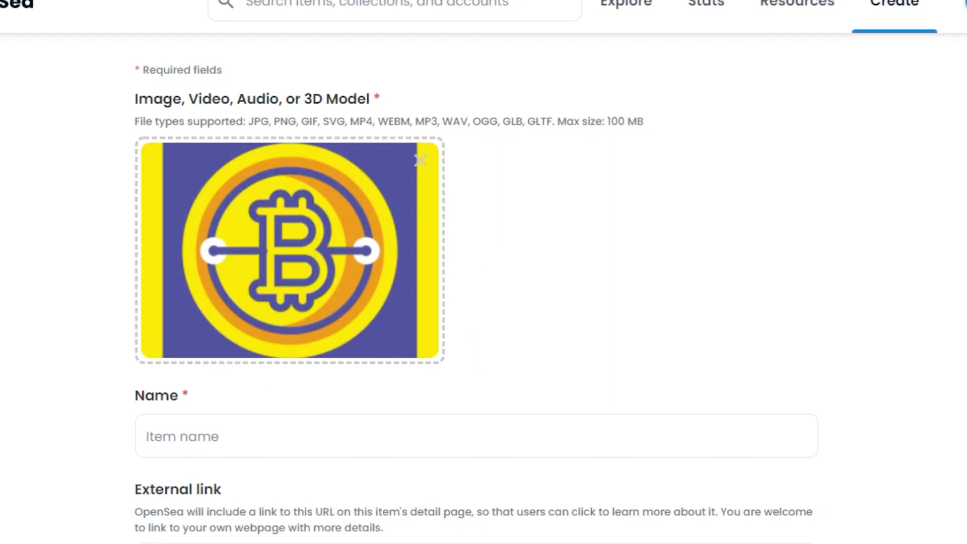
# - Name the item "Yellow and Blue Bitcoin"
pyautogui.scroll(-5, 145, 123)
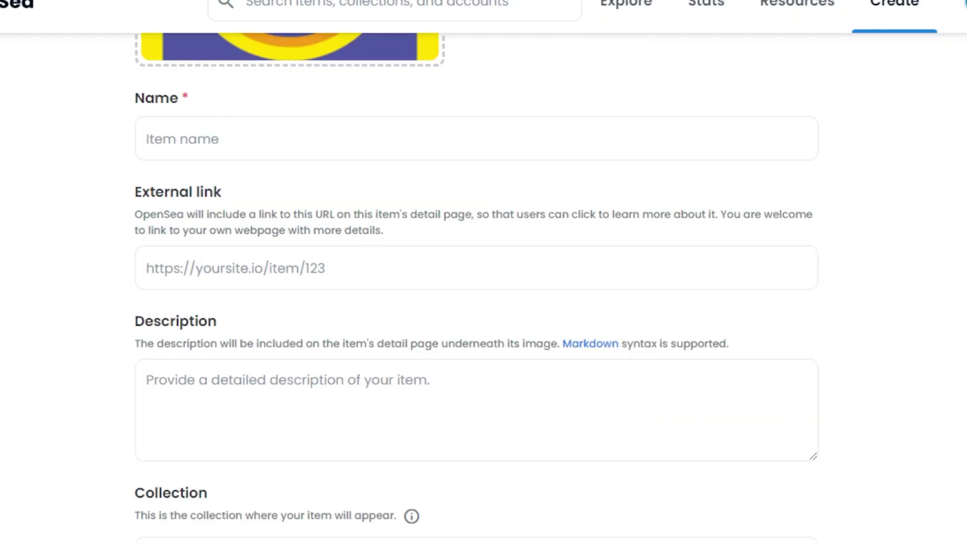
pyautogui.click(209, 140)
pyautogui.write('Yellow and Blue Bitcoin')
# - Examine the External link and Description fields of the item without filling them in
pyautogui.click(277, 268)
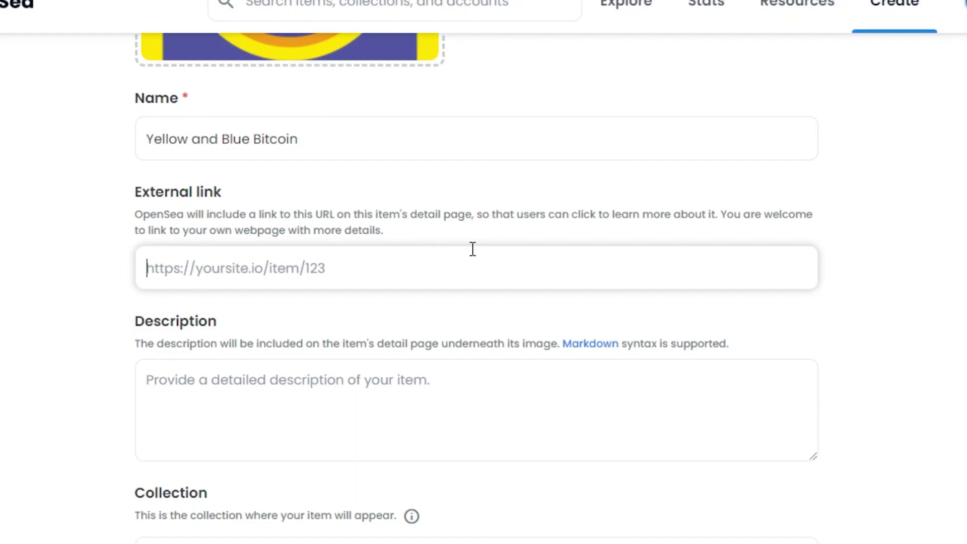
pyautogui.scroll(-1, 147, 268)
pyautogui.scroll(5, 147, 268)
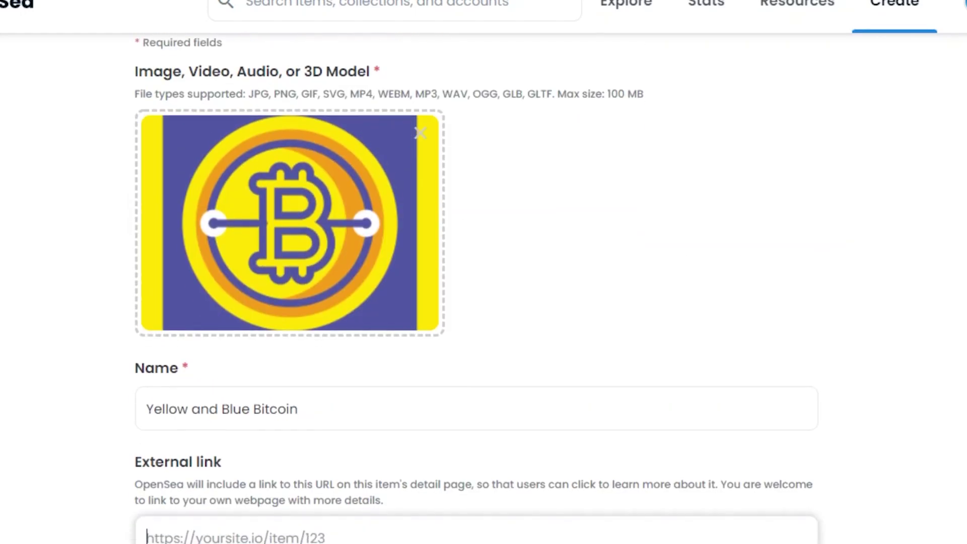
pyautogui.scroll(-4, 146, 267)
pyautogui.scroll(-2, 147, 268)
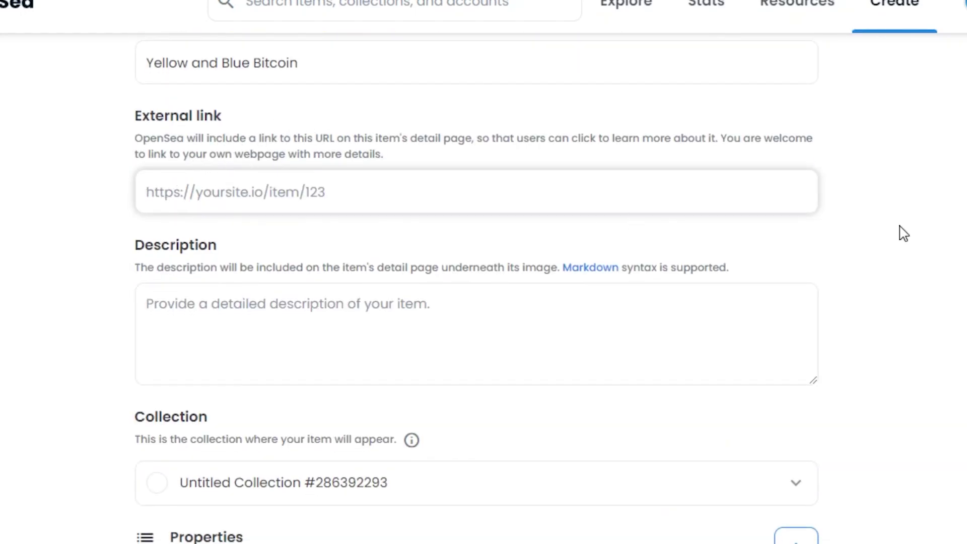
pyautogui.scroll(-2, 477, 287)
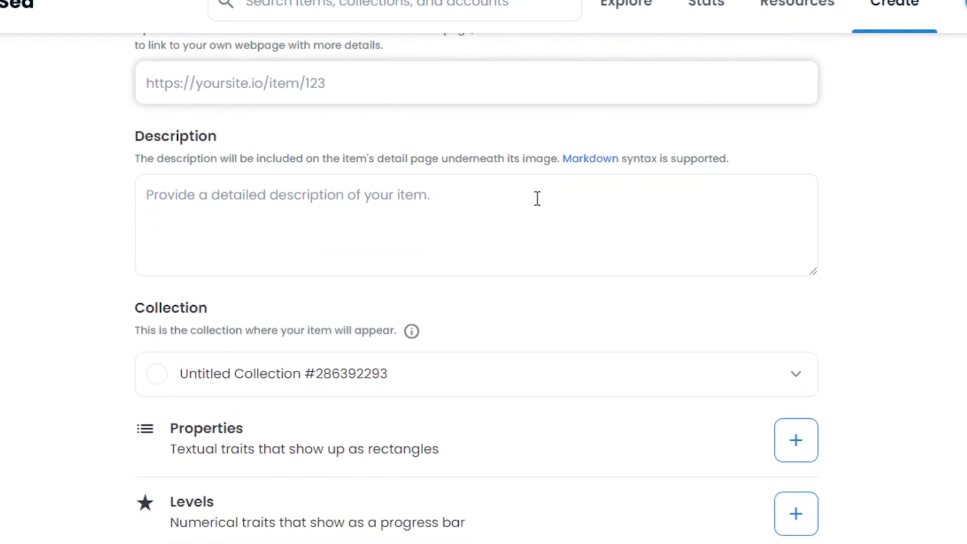
pyautogui.click(443, 212)
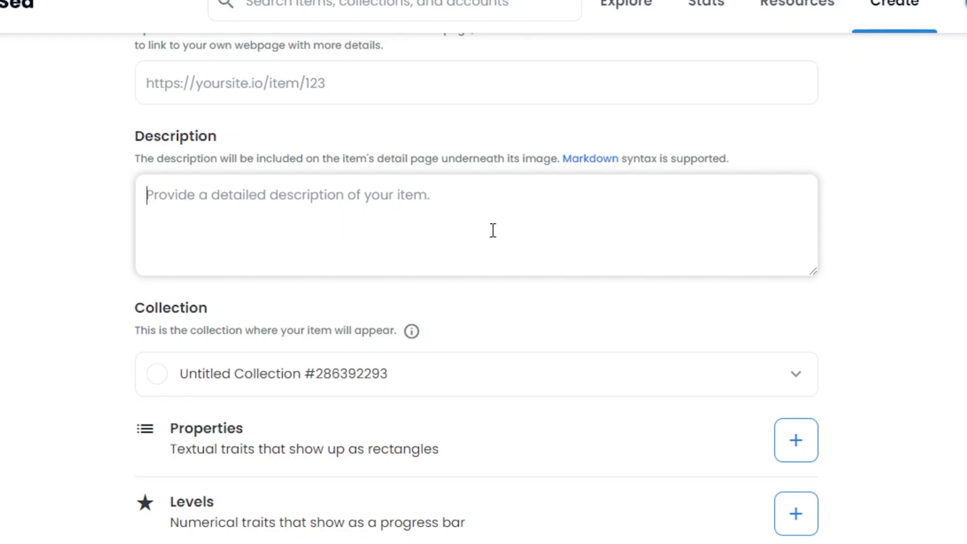
pyautogui.scroll(2, 477, 287)
pyautogui.scroll(-5, 477, 287)
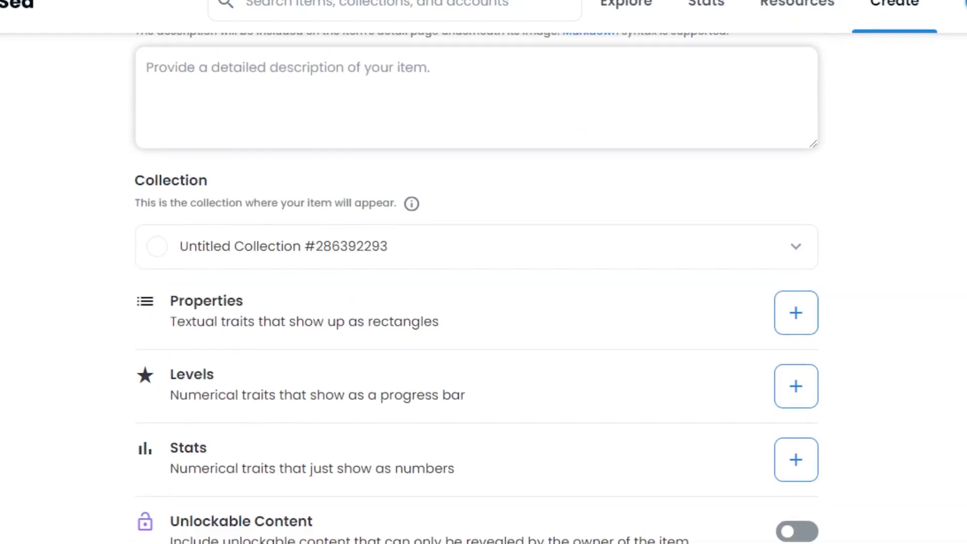
pyautogui.scroll(-2, 476, 287)
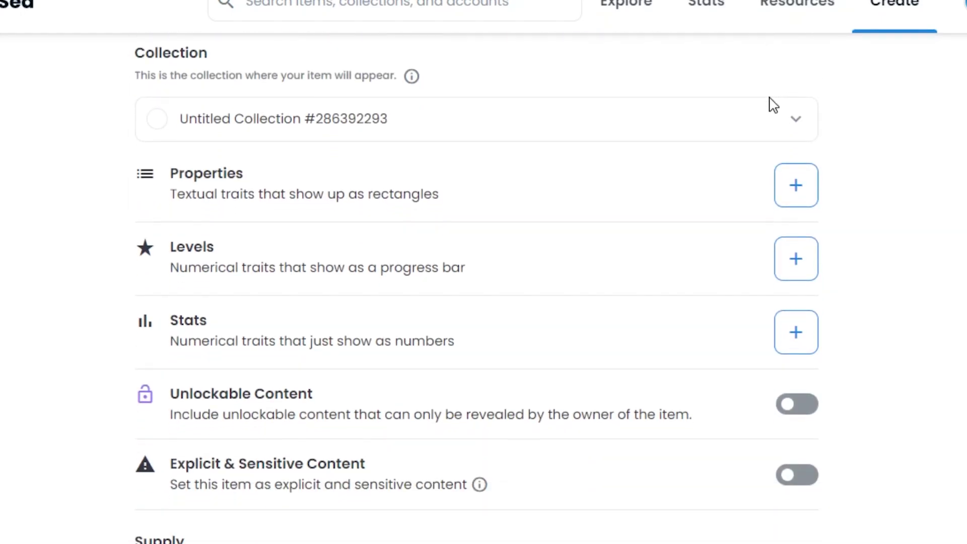
# - View the collection choices for the item and compare them with the image, name and description above
pyautogui.click(786, 121)
pyautogui.click(605, 163)
pyautogui.scroll(15, 477, 287)
pyautogui.scroll(-11, 476, 288)
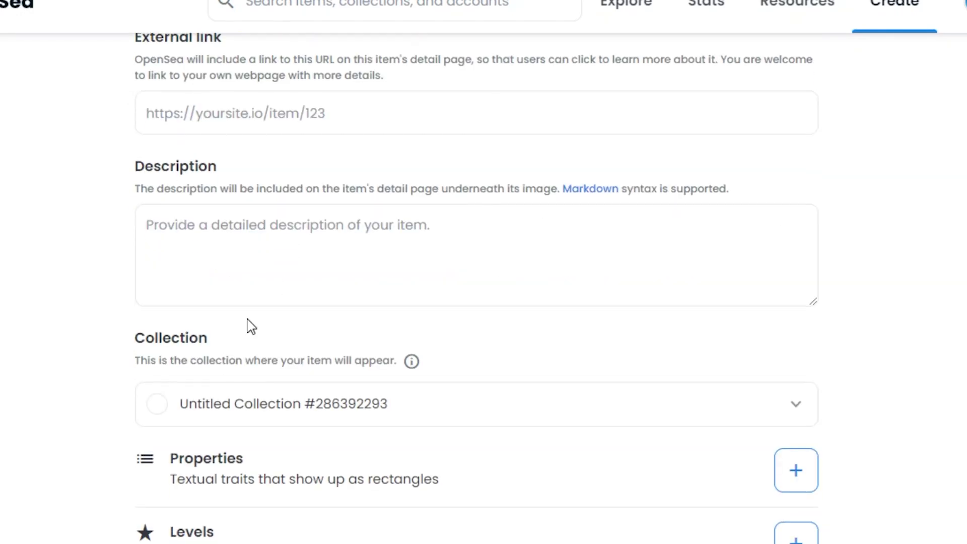
pyautogui.scroll(-2, 476, 287)
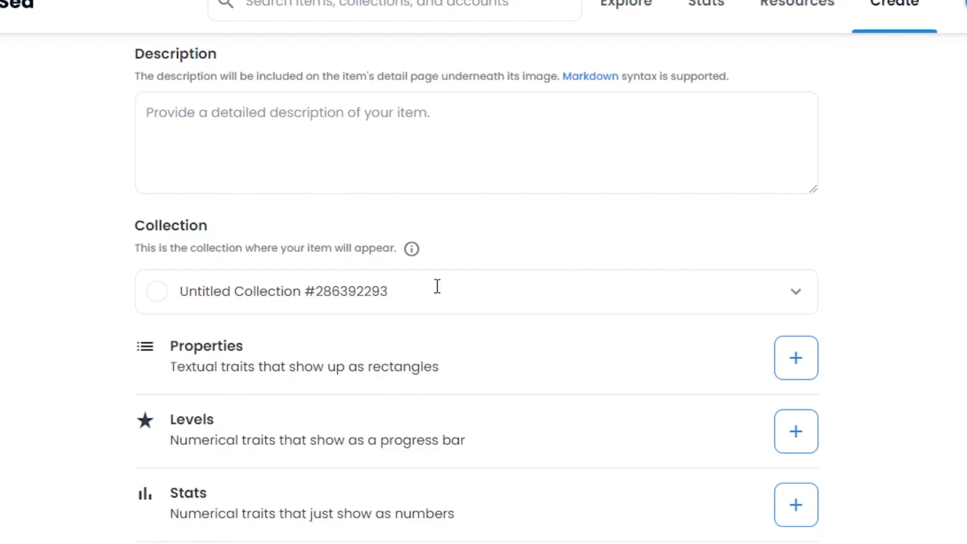
pyautogui.scroll(7, 477, 287)
pyautogui.scroll(-9, 476, 288)
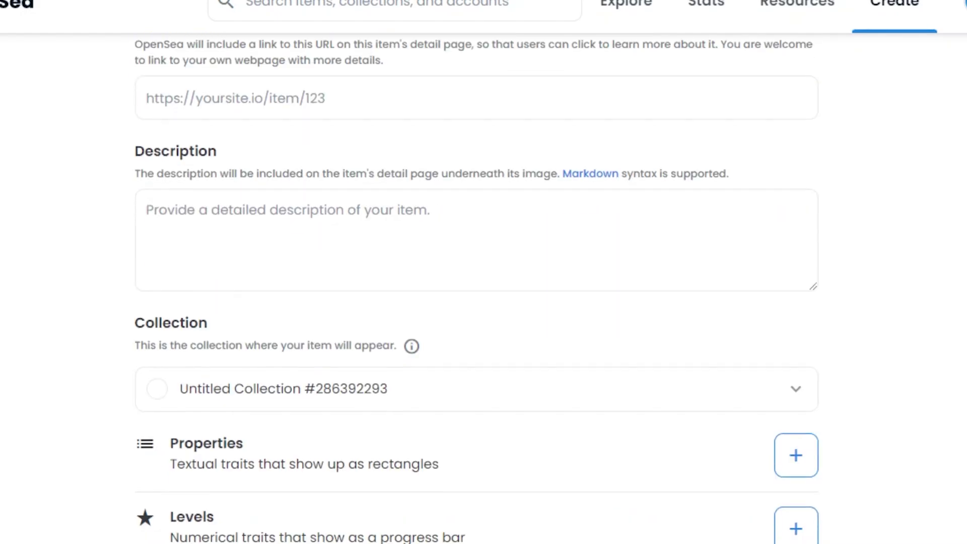
pyautogui.scroll(-2, 595, 172)
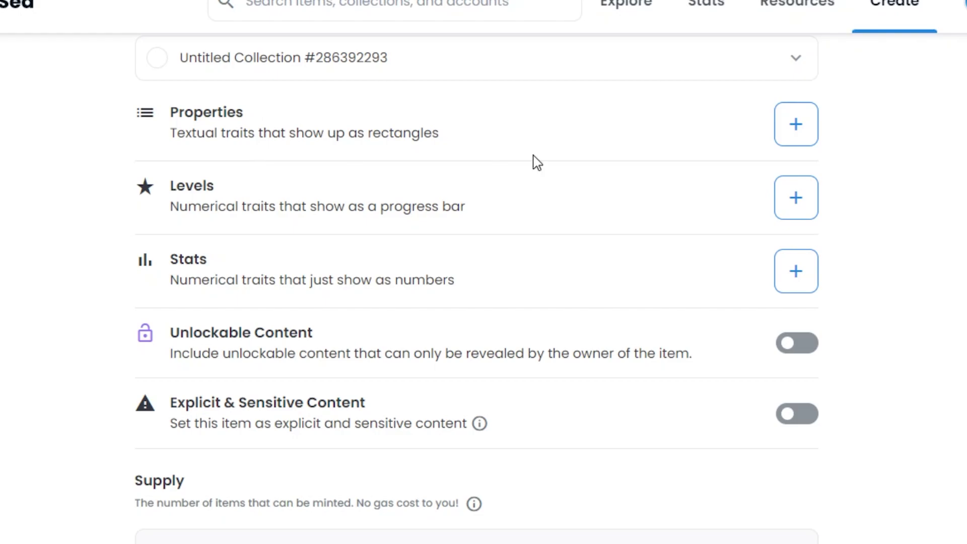
# - View the fields for adding properties, close them unsaved, and look through the remaining traits, content, supply and blockchain settings
pyautogui.click(792, 140)
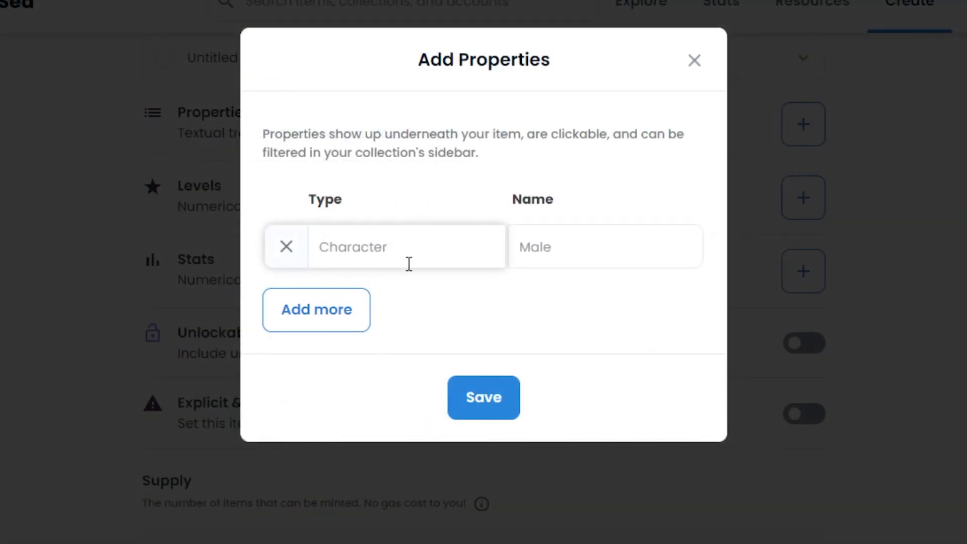
pyautogui.click(653, 21)
pyautogui.scroll(10, 653, 21)
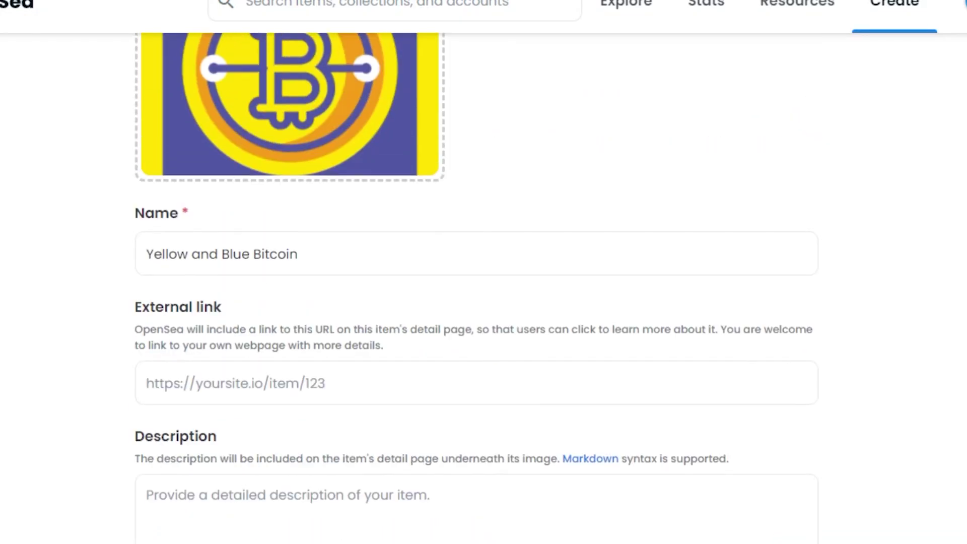
pyautogui.scroll(-15, 477, 287)
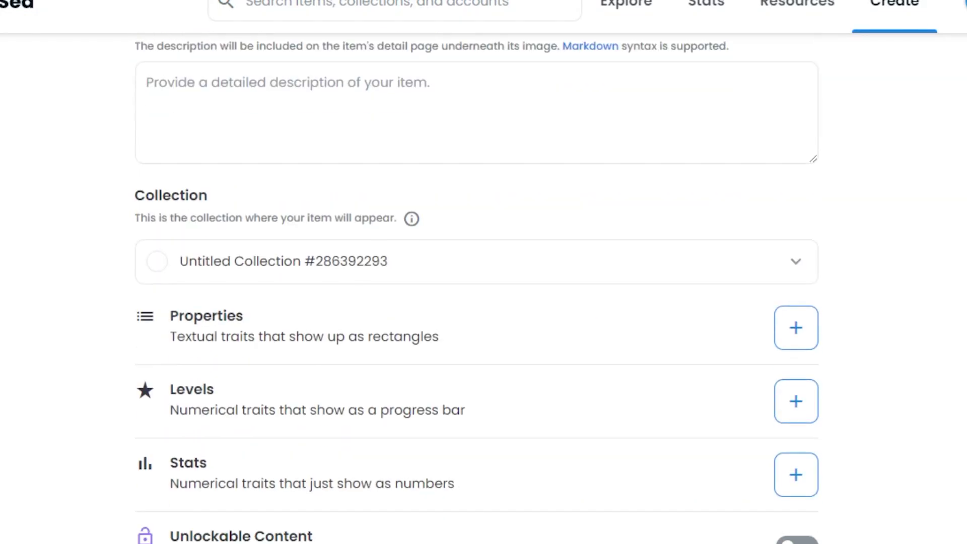
pyautogui.scroll(-6, 494, 258)
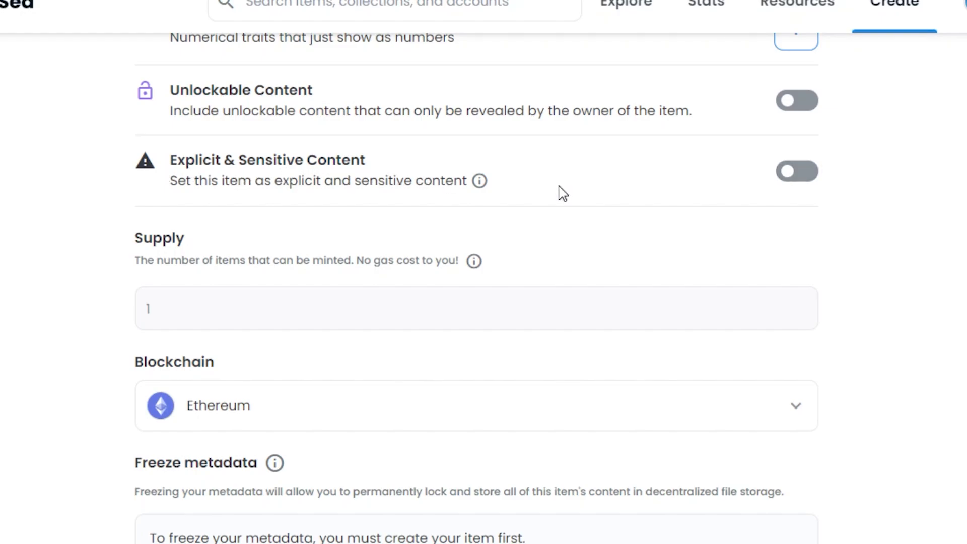
pyautogui.scroll(-3, 436, 218)
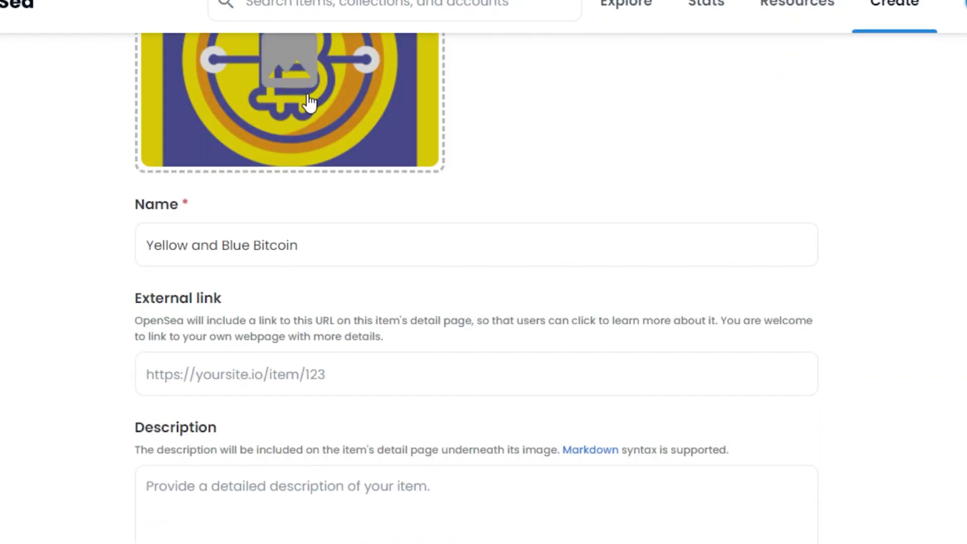
pyautogui.scroll(-10, 477, 287)
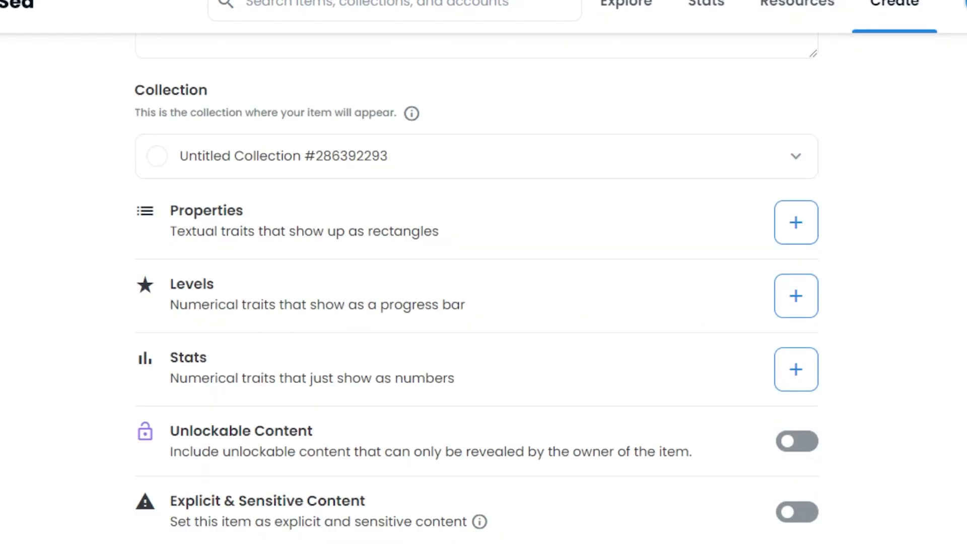
pyautogui.scroll(-10, 800, 344)
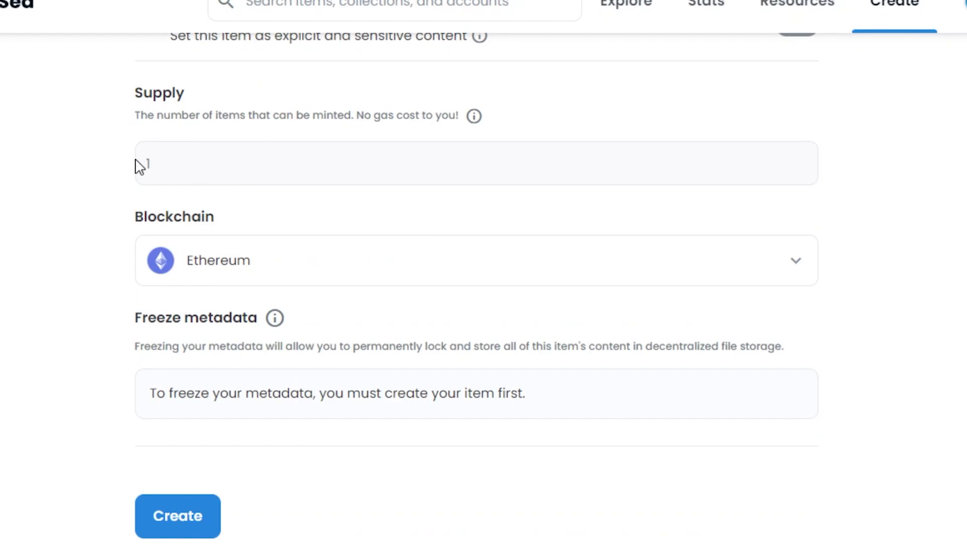
# - Highlight the gas cost note under Supply and view the available blockchains, leaving Ethereum selected
pyautogui.moveTo(357, 114); pyautogui.dragTo(461, 115)
pyautogui.click(246, 73)
pyautogui.click(241, 279)
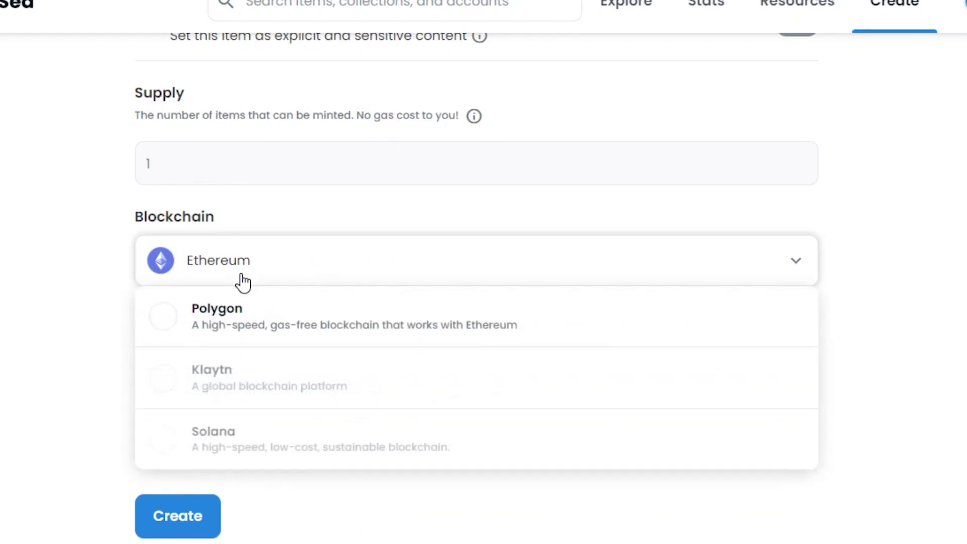
pyautogui.scroll(-1, 476, 302)
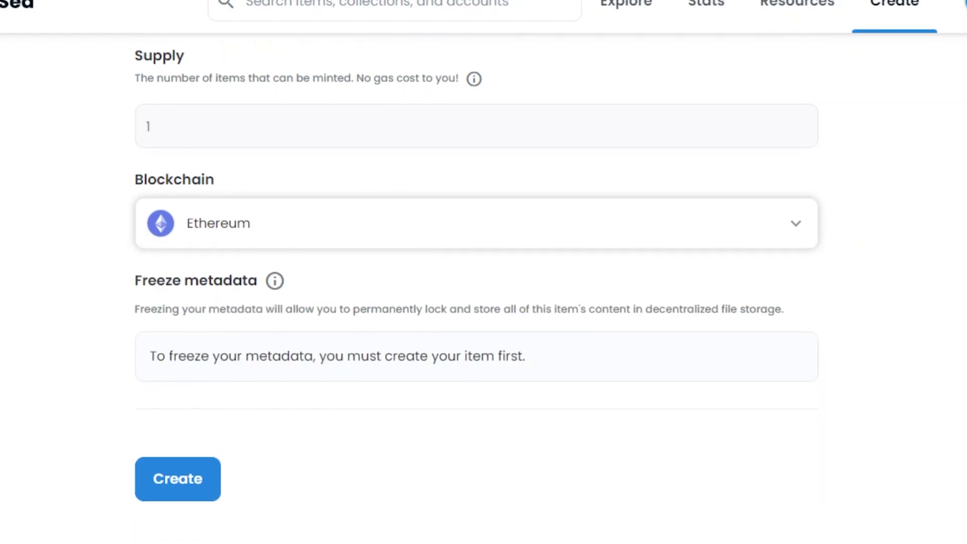
pyautogui.click(365, 227)
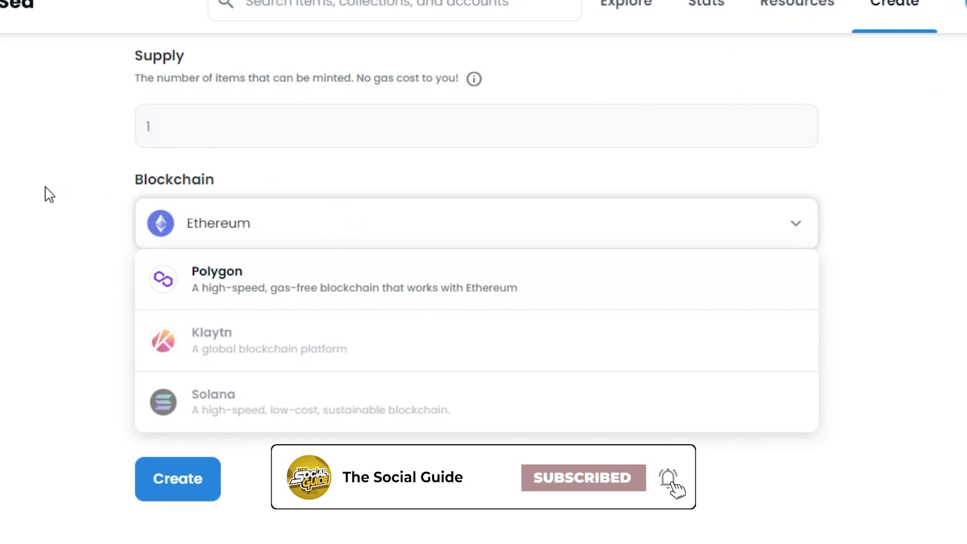
pyautogui.click(201, 239)
pyautogui.click(330, 237)
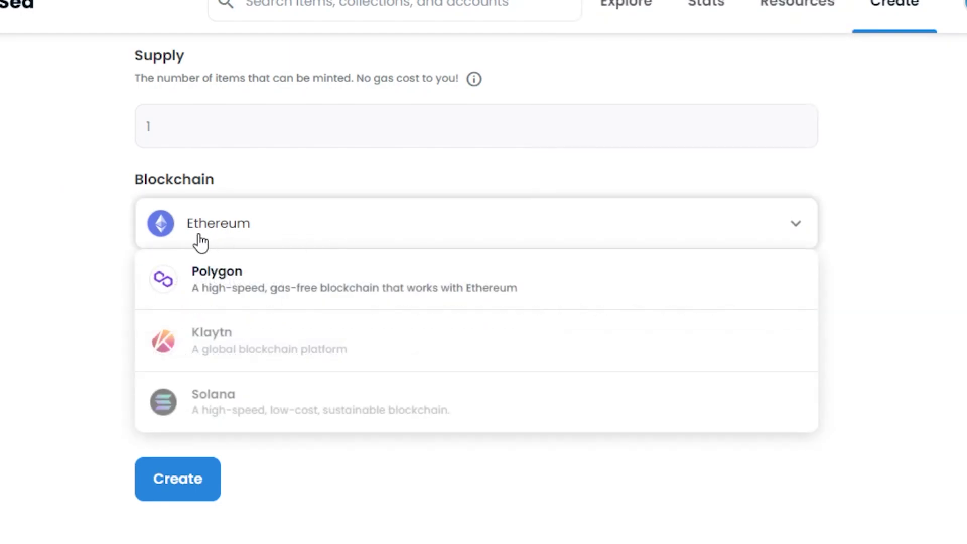
pyautogui.click(312, 236)
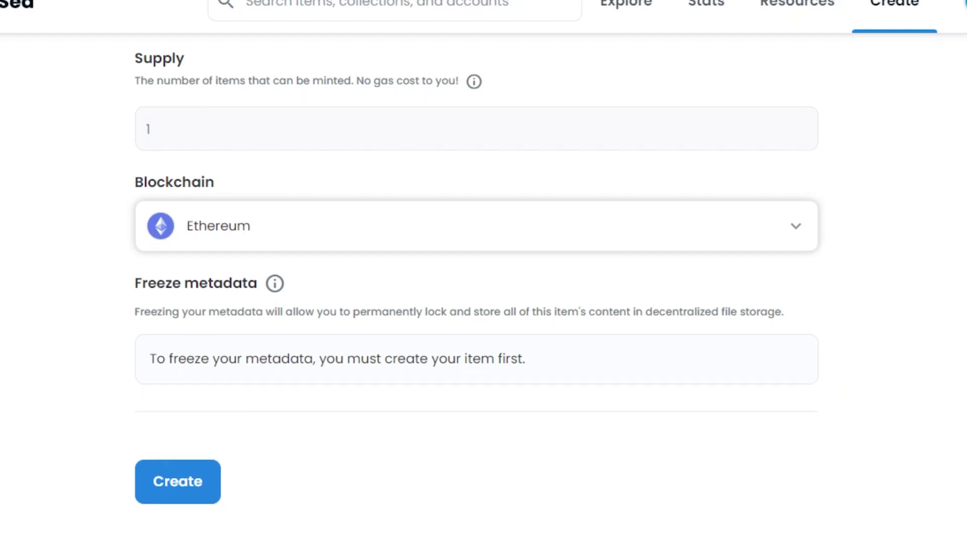
# - Review the whole item form from the uploaded artwork down to the final creation option
pyautogui.scroll(20, 484, 272)
pyautogui.scroll(-8, 483, 272)
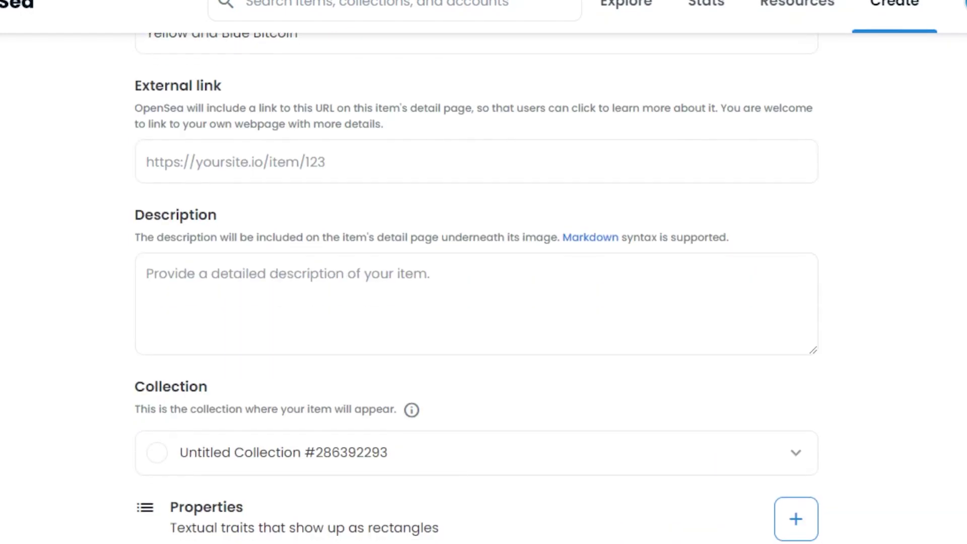
pyautogui.scroll(-15, 483, 272)
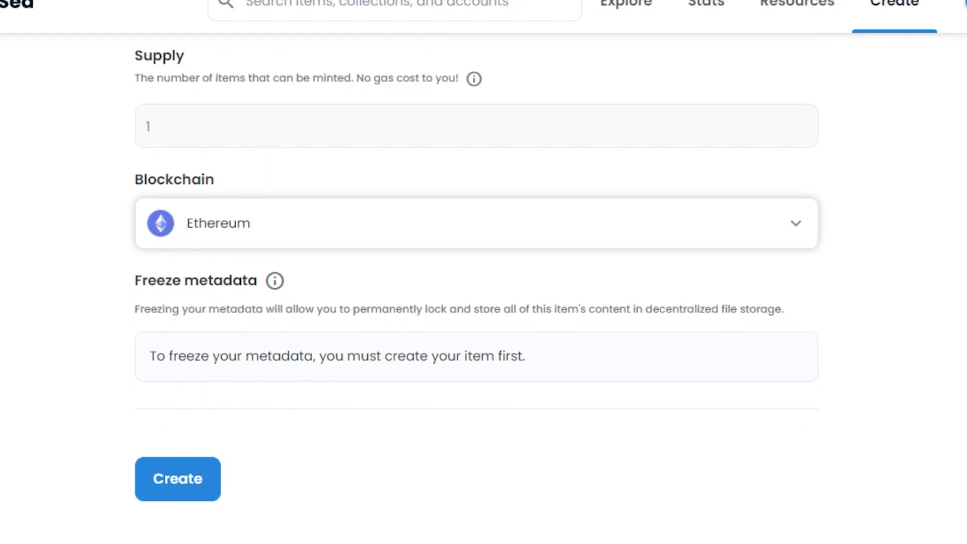
# - Create the Yellow and Blue Bitcoin item from the completed form and close the creation confirmation
pyautogui.scroll(20, 483, 272)
pyautogui.scroll(-12, 484, 273)
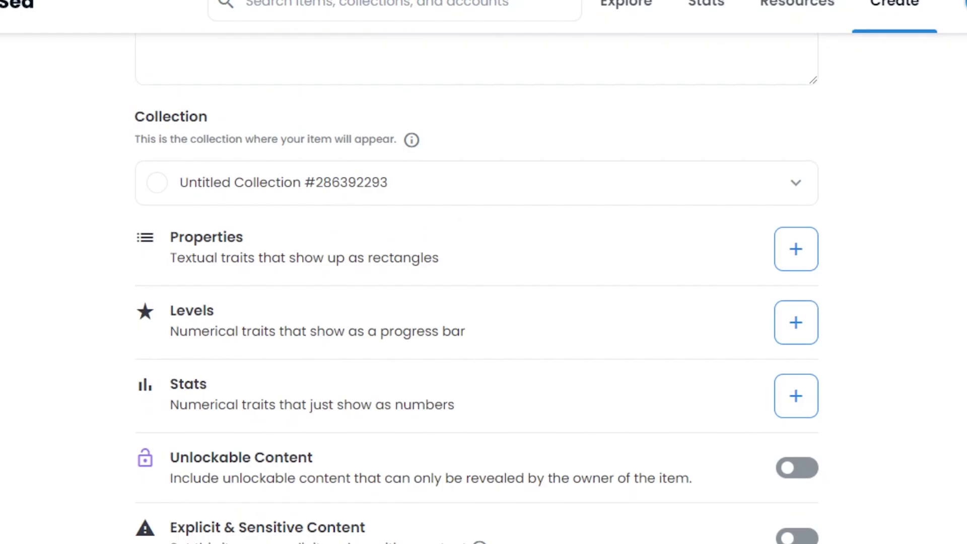
pyautogui.scroll(-3, 484, 272)
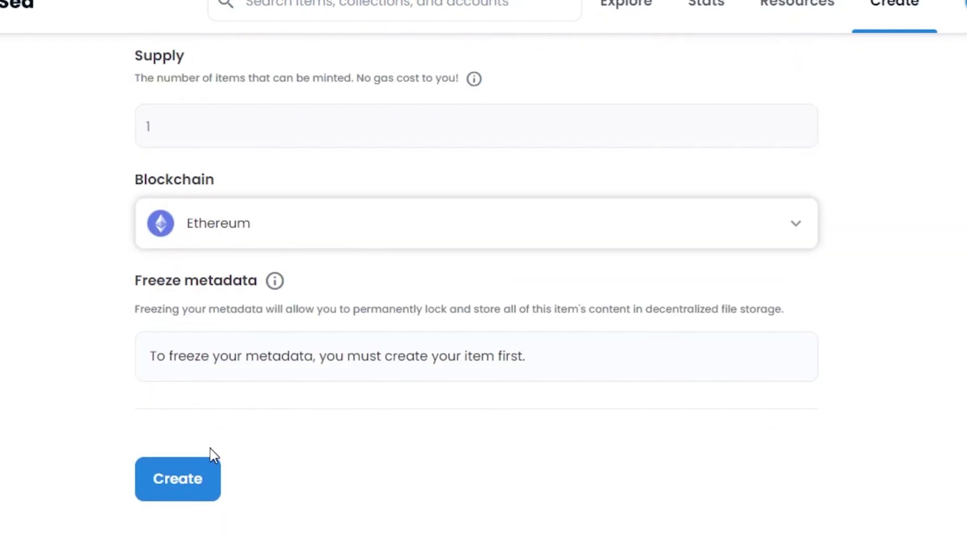
pyautogui.click(204, 470)
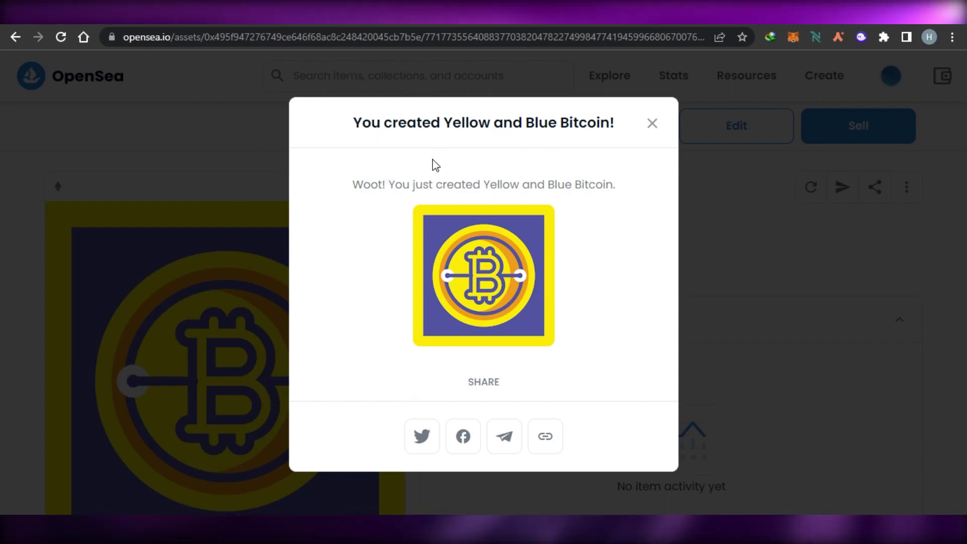
pyautogui.tripleClick(652, 124)
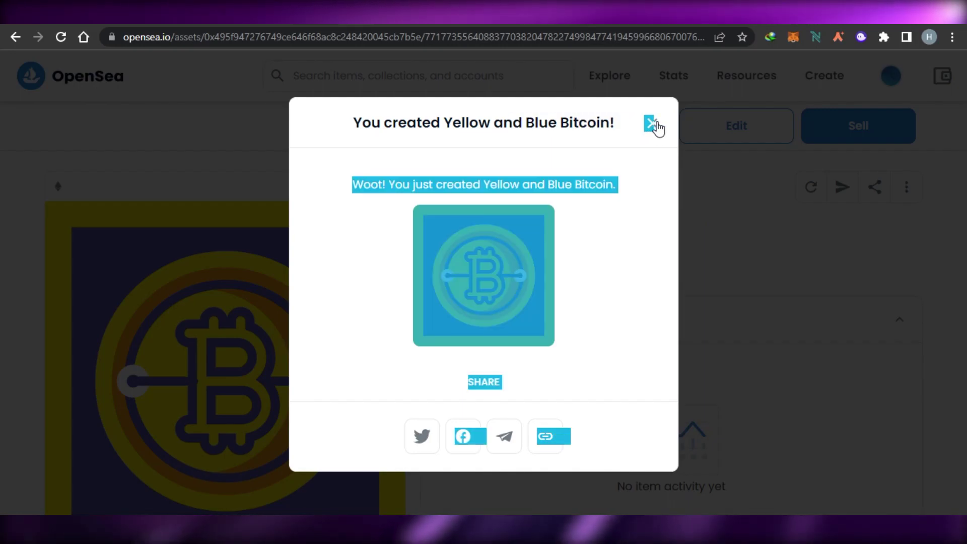
pyautogui.click(652, 124)
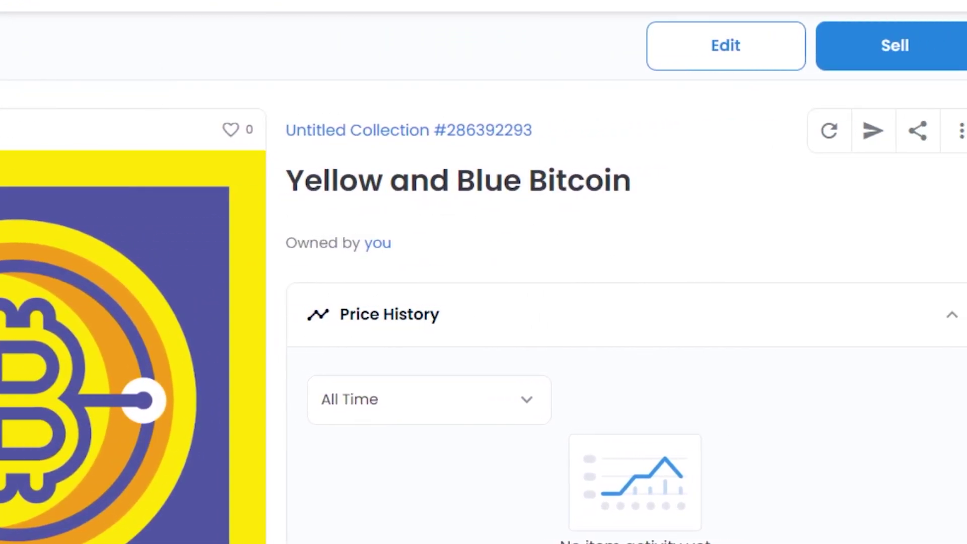
# - Review the new item's page, including its offers, item activity and the other items in its collection
pyautogui.scroll(-8, 362, 190)
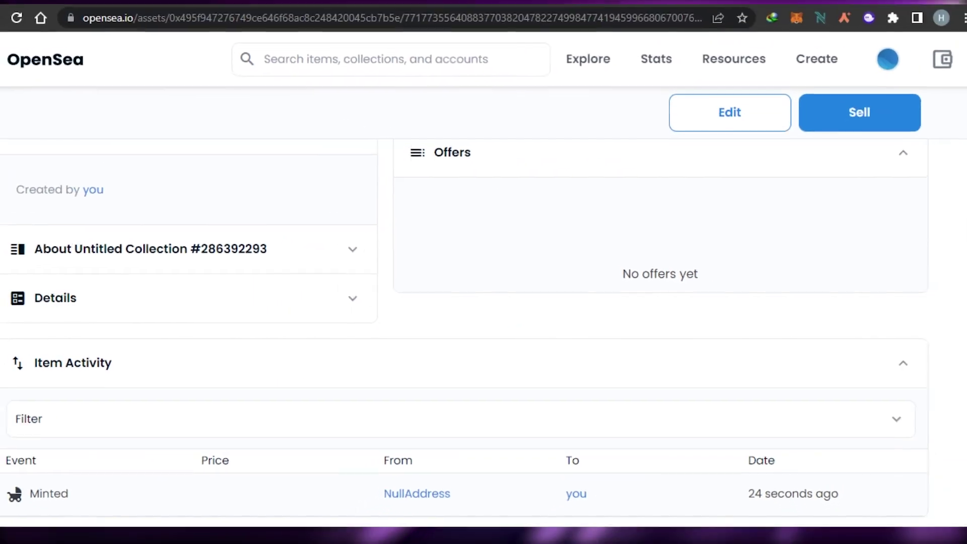
pyautogui.scroll(2, 483, 303)
pyautogui.scroll(-5, 484, 302)
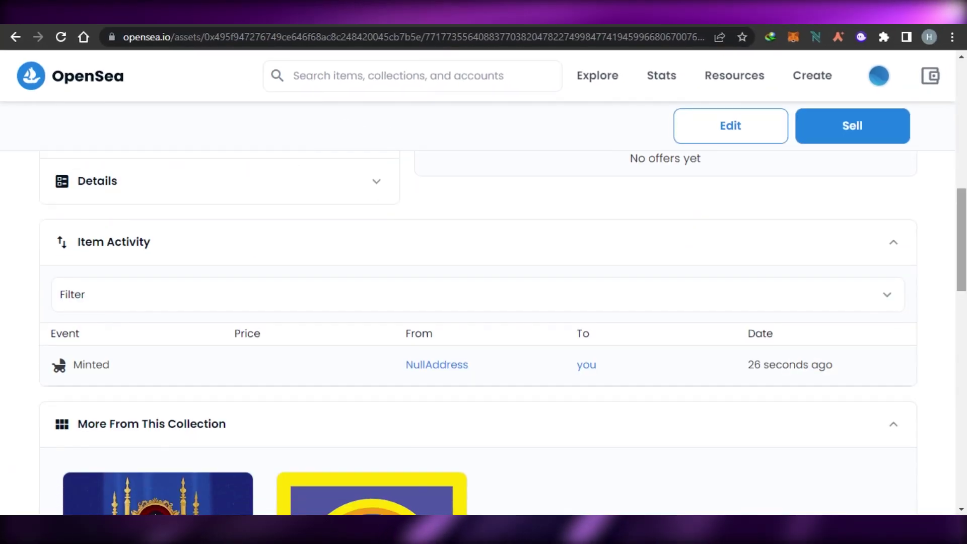
pyautogui.scroll(-6, 483, 303)
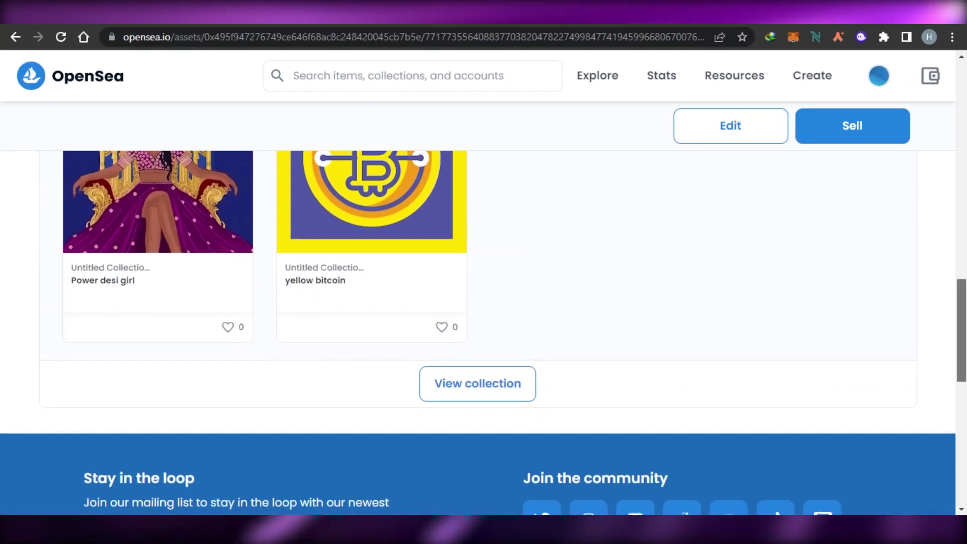
pyautogui.scroll(10, 484, 303)
pyautogui.scroll(-5, 484, 302)
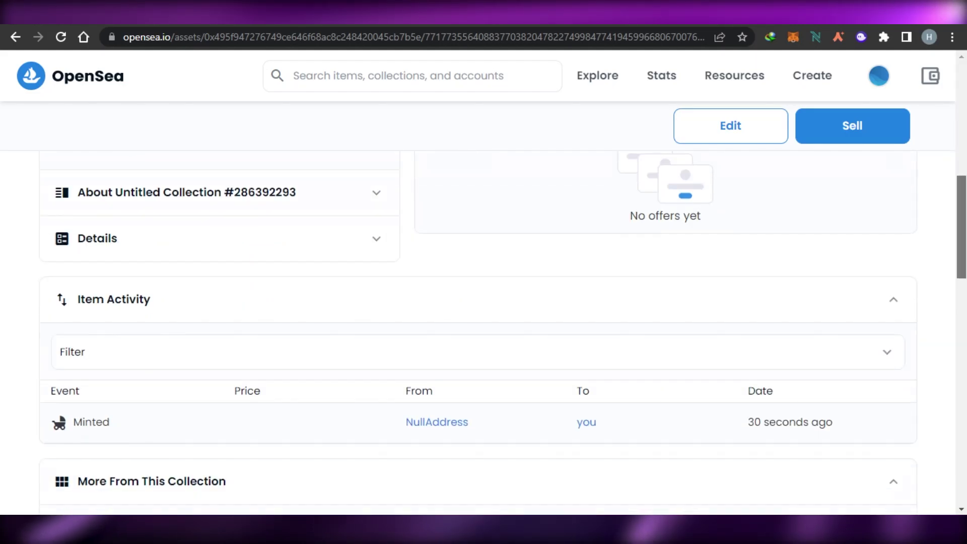
pyautogui.scroll(-3, 28, 257)
pyautogui.scroll(8, 27, 257)
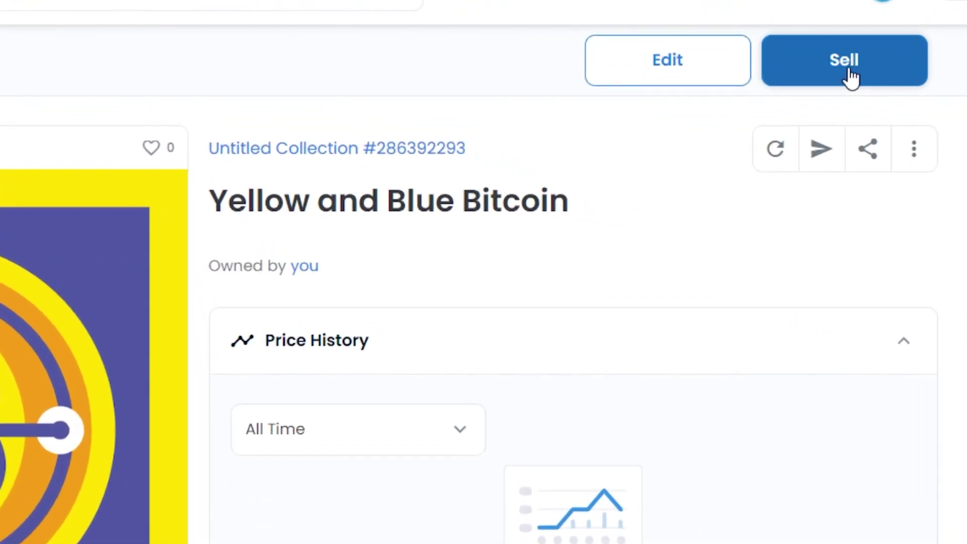
# - Open the sale listing for the item, view the Timed Auction settings and choose the Fixed Price type
pyautogui.click(849, 70)
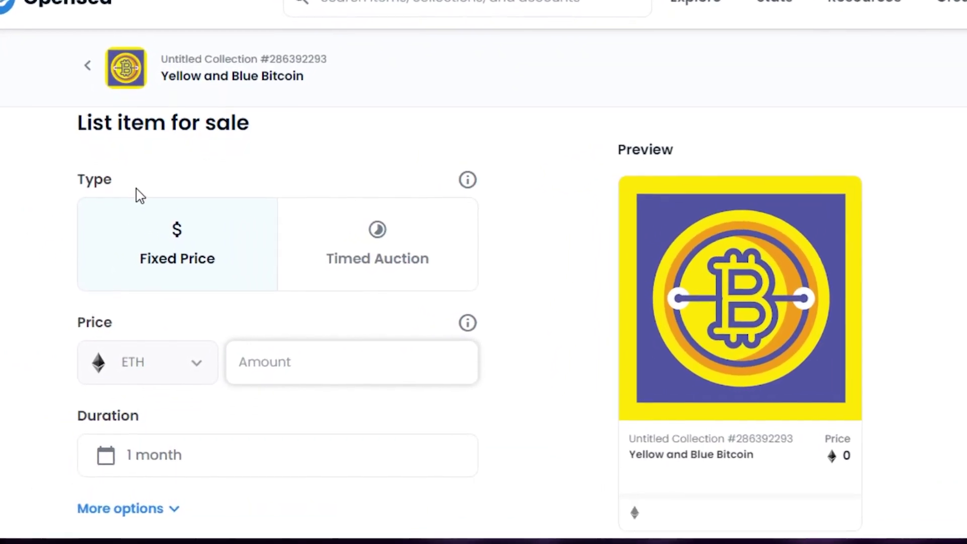
pyautogui.click(414, 246)
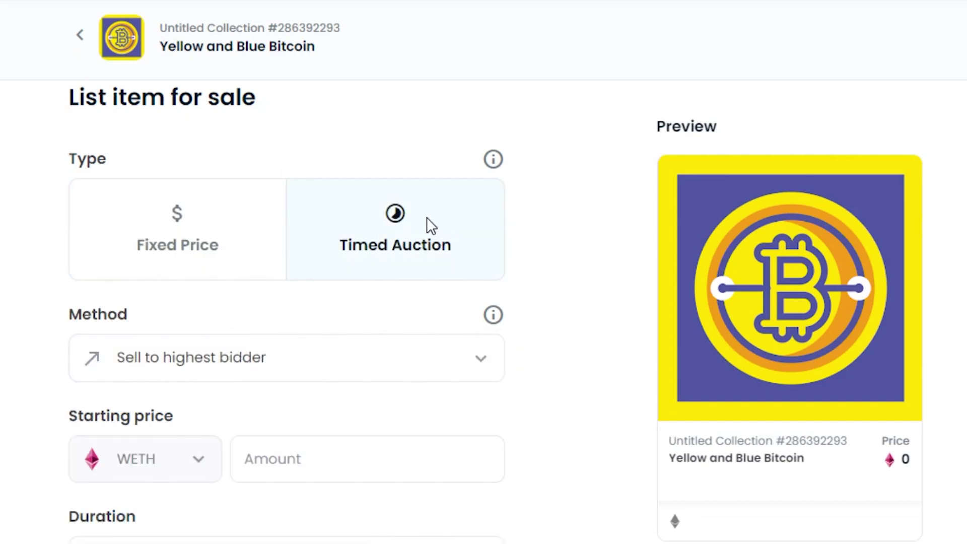
pyautogui.click(199, 277)
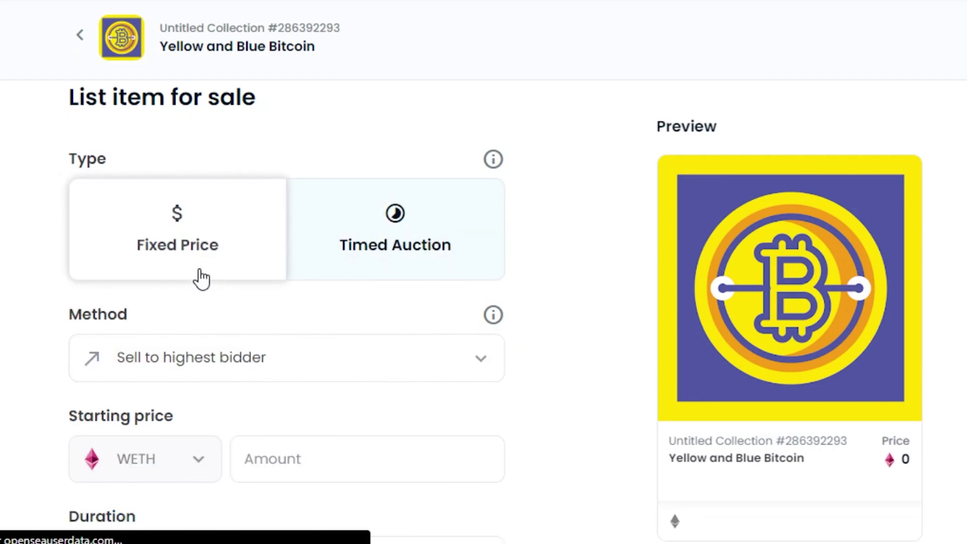
# - Set the item's fixed price to 0.05 ETH and check its dollar equivalent
pyautogui.scroll(-3, 194, 201)
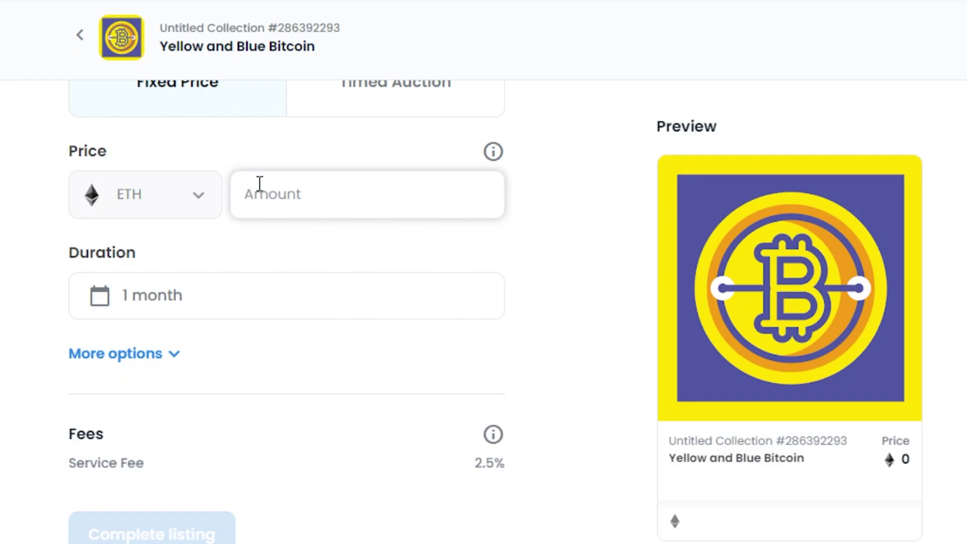
pyautogui.write('00')
pyautogui.write('.05')
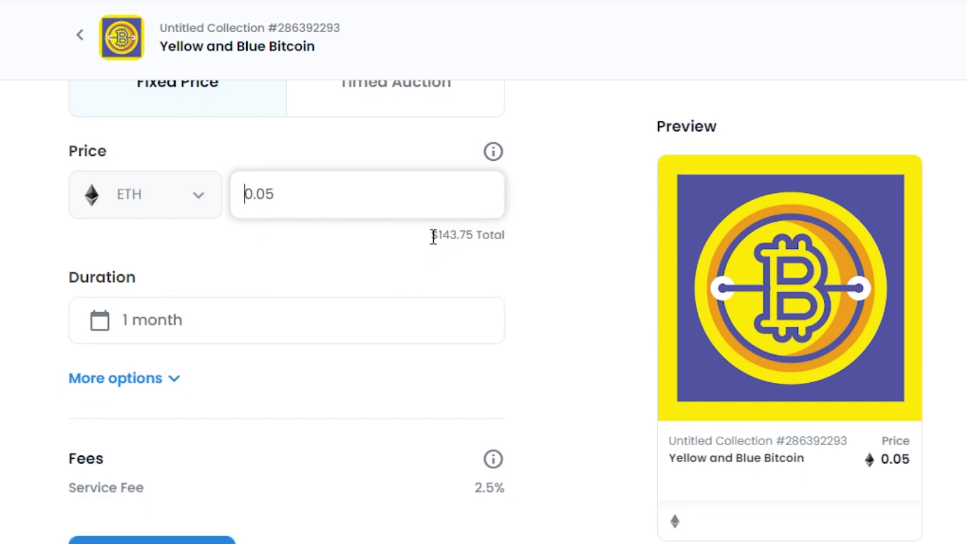
pyautogui.moveTo(433, 237); pyautogui.dragTo(564, 237)
pyautogui.click(563, 237)
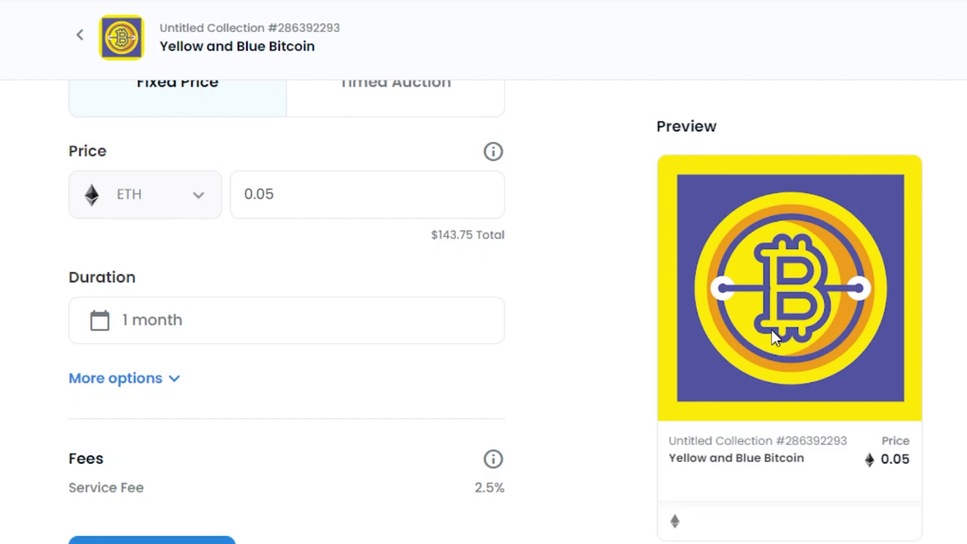
# - Expand the additional listing options and examine the duration, bundle, specific buyer and service fee settings
pyautogui.scroll(-3, 209, 186)
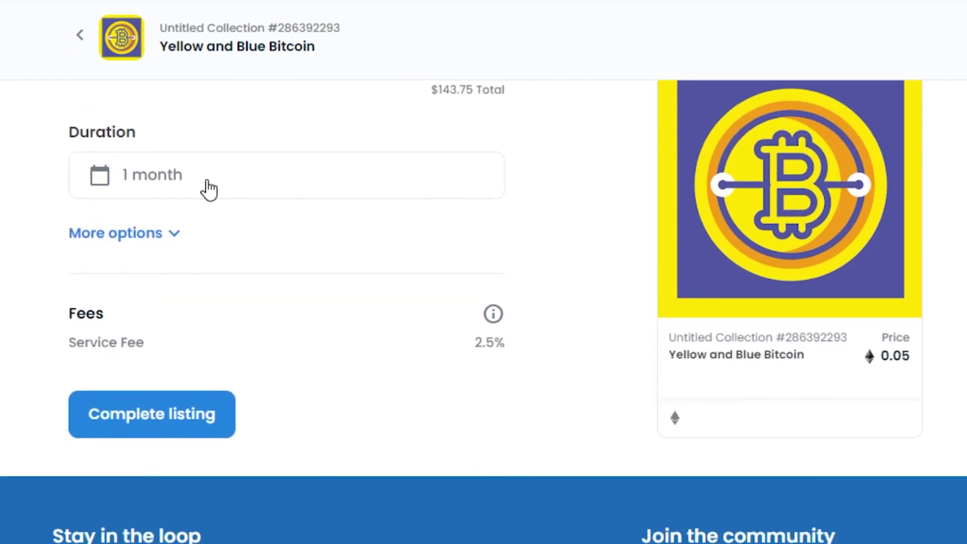
pyautogui.click(122, 241)
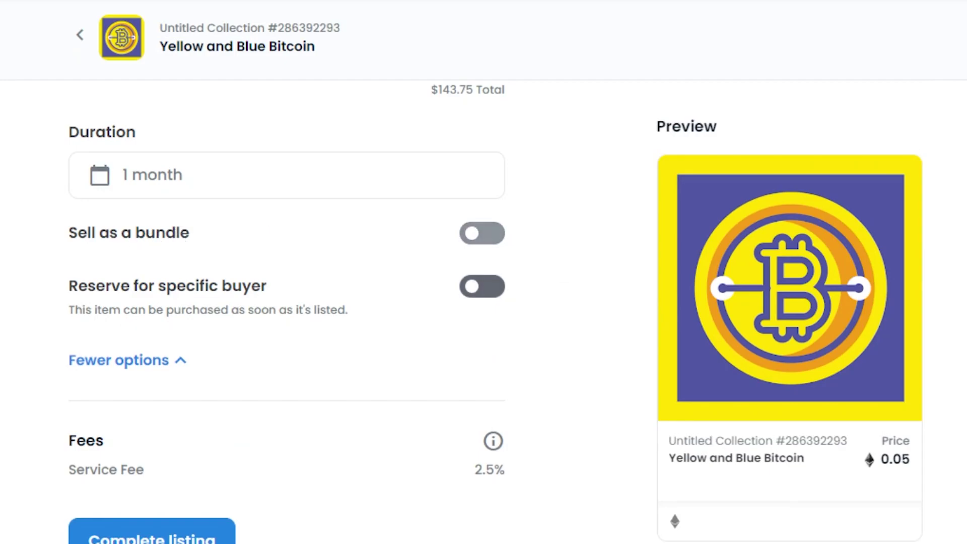
pyautogui.scroll(-4, 282, 302)
pyautogui.scroll(-1, 484, 313)
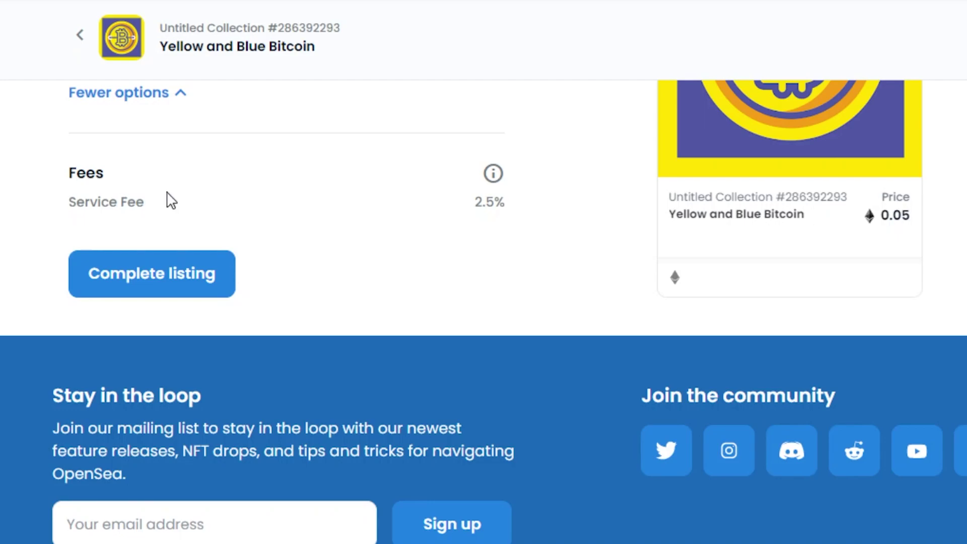
pyautogui.moveTo(474, 204); pyautogui.dragTo(497, 204)
pyautogui.scroll(8, 791, 147)
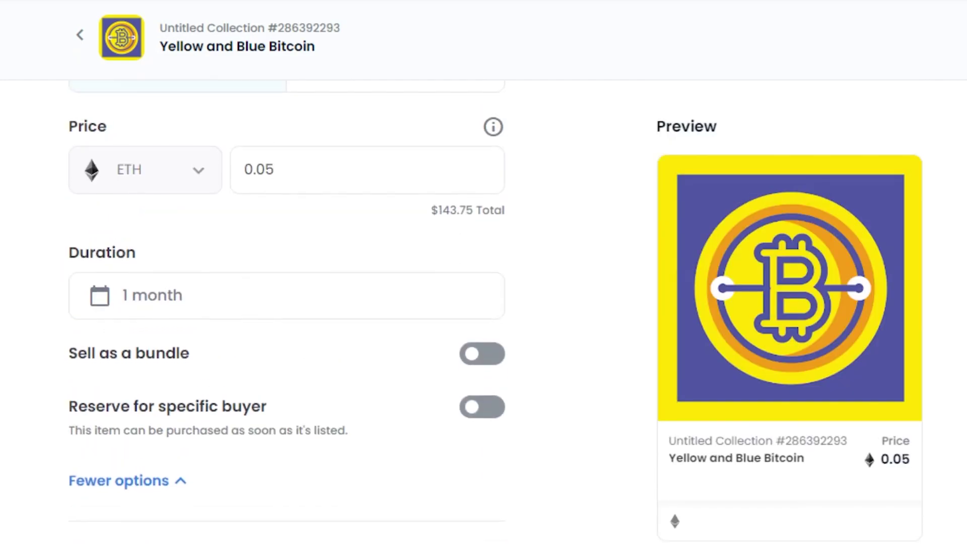
pyautogui.scroll(-2, 791, 148)
pyautogui.scroll(-7, 164, 292)
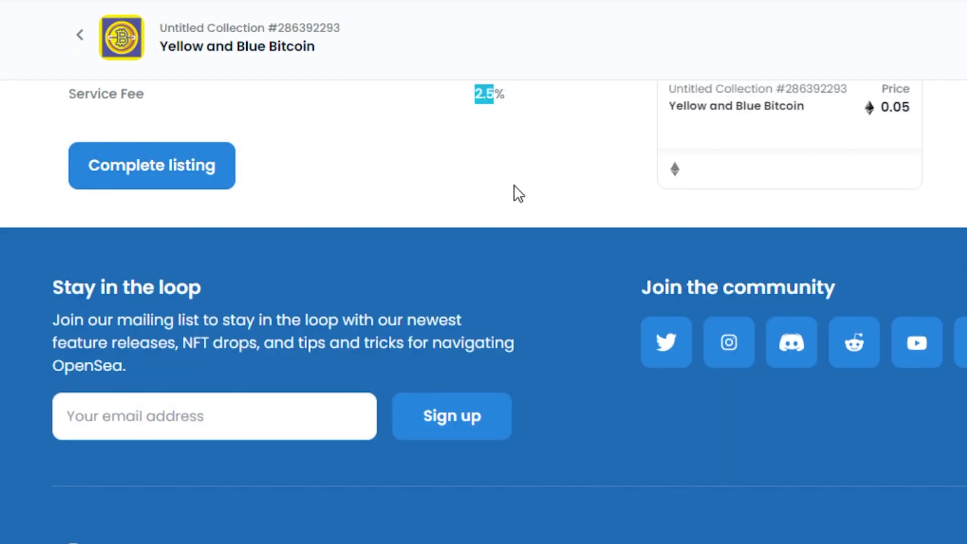
# - Try to complete the fixed-price listing, and close the transaction dialog while it loads
pyautogui.click(210, 173)
pyautogui.scroll(5, 270, 401)
pyautogui.scroll(-2, 271, 401)
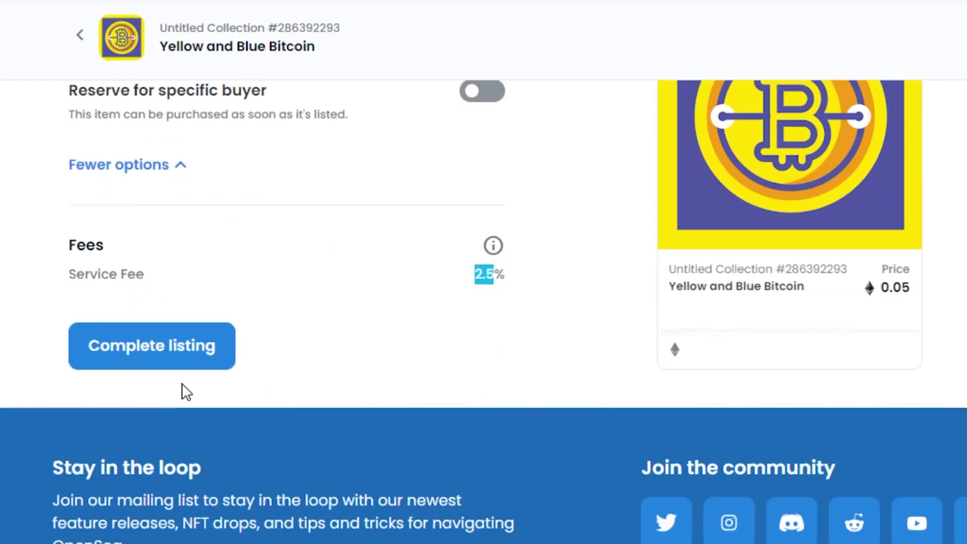
pyautogui.click(183, 360)
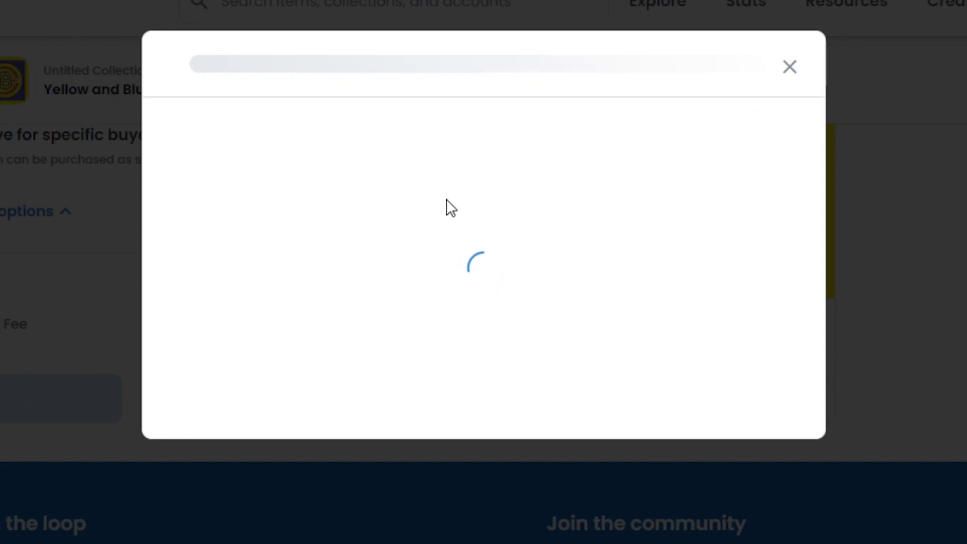
pyautogui.click(790, 67)
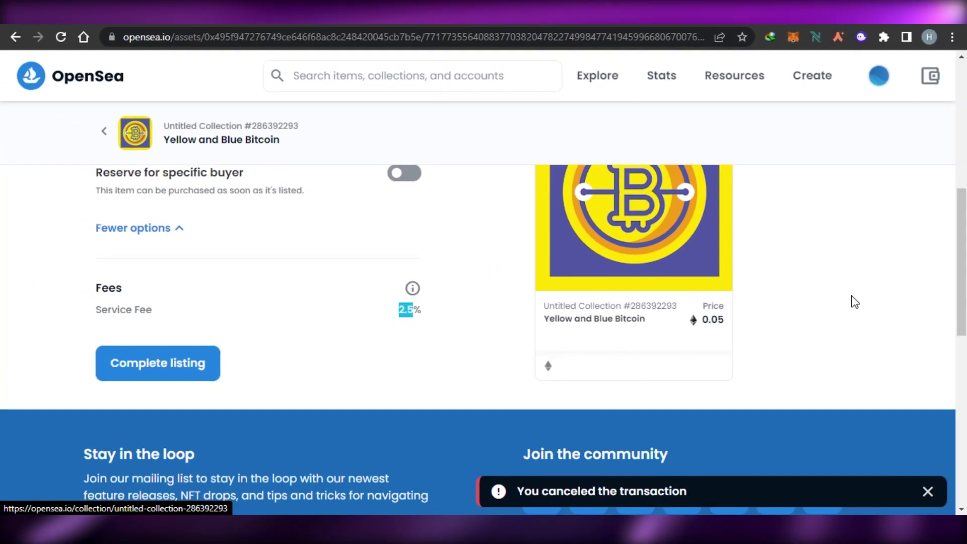
# - Dismiss the transaction notification and review the whole sale listing, from type, price and duration to the fees and preview
pyautogui.scroll(4, 895, 304)
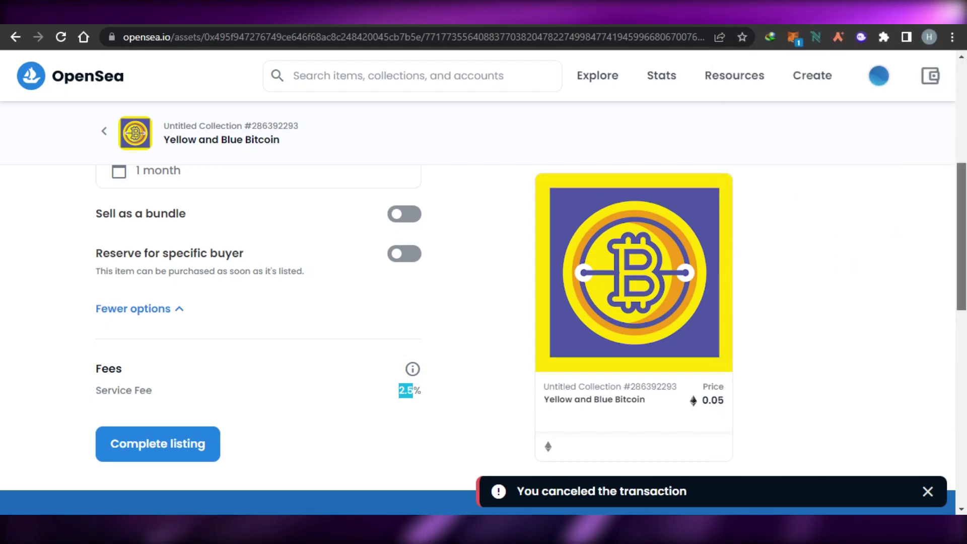
pyautogui.scroll(3, 654, 295)
pyautogui.scroll(-3, 653, 294)
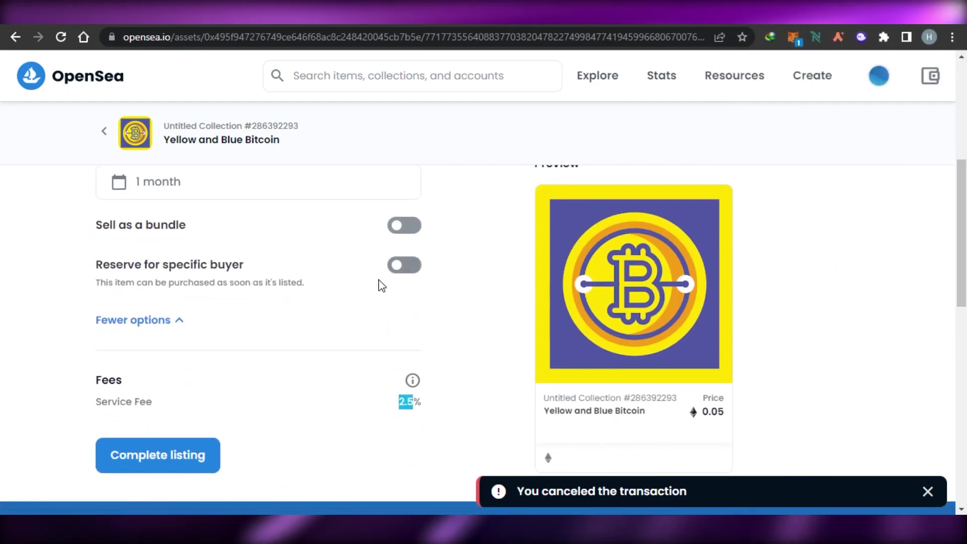
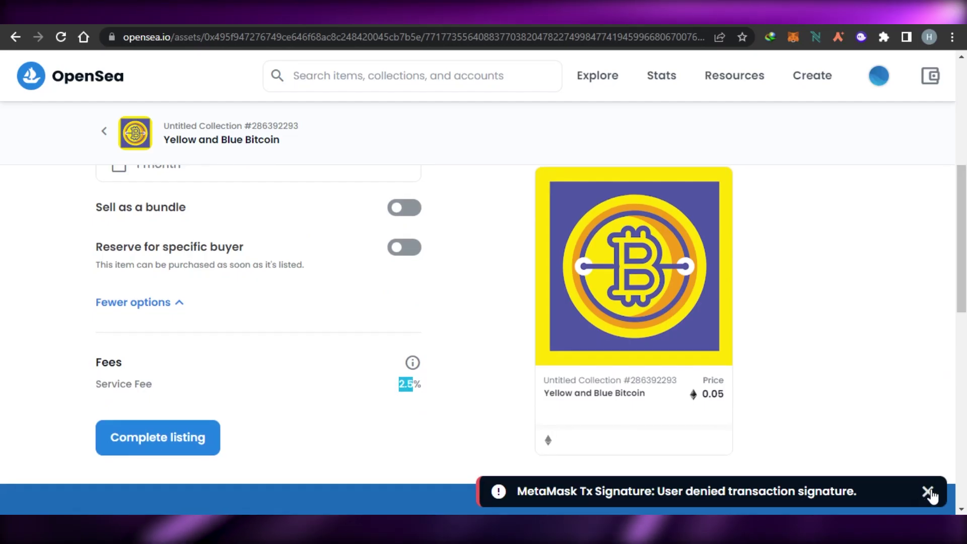
pyautogui.click(929, 493)
pyautogui.scroll(5, 705, 353)
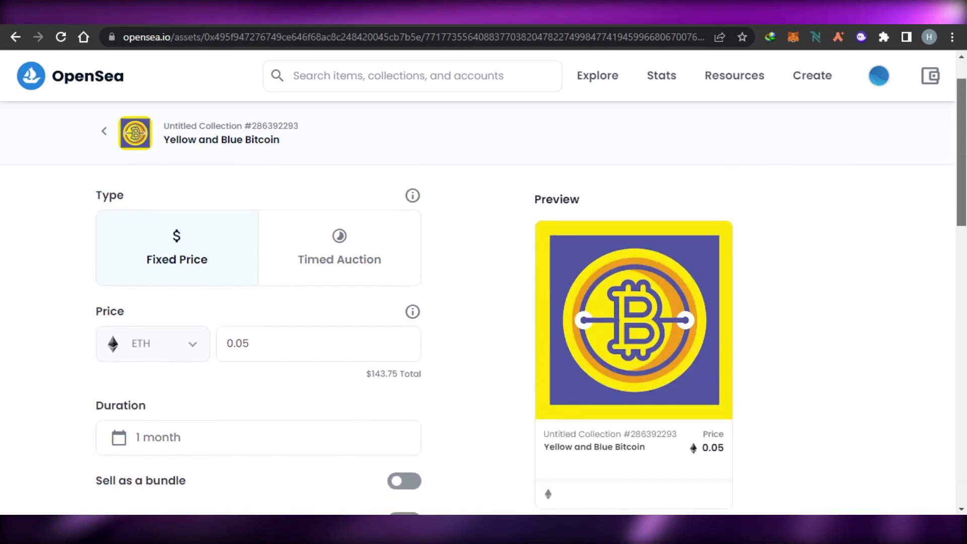
pyautogui.scroll(-5, 257, 343)
pyautogui.scroll(2, 258, 342)
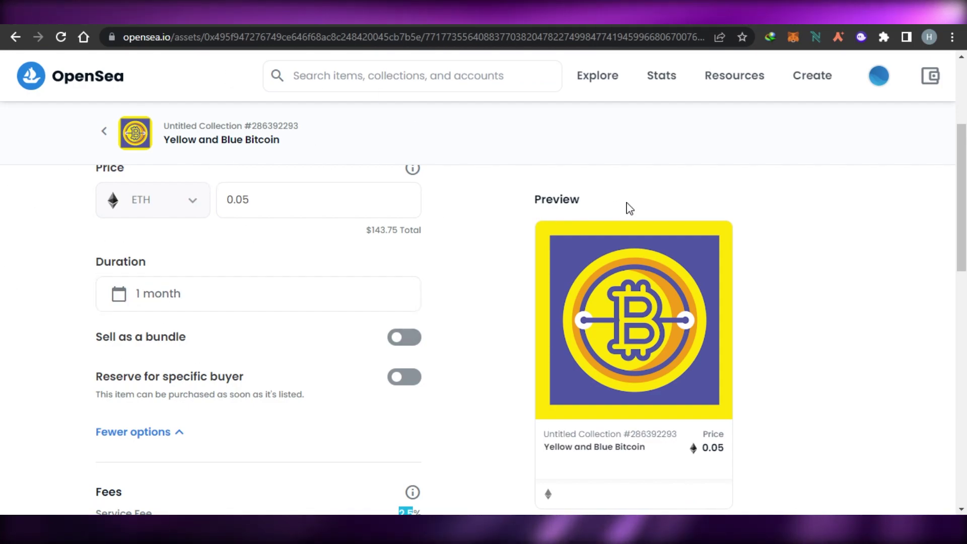
pyautogui.scroll(4, 483, 303)
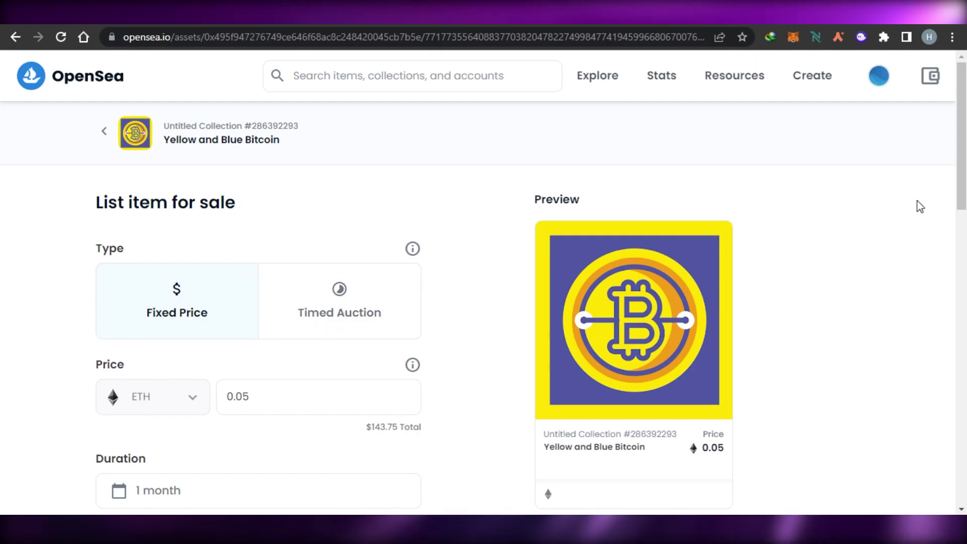
pyautogui.scroll(-11, 484, 303)
pyautogui.scroll(11, 484, 303)
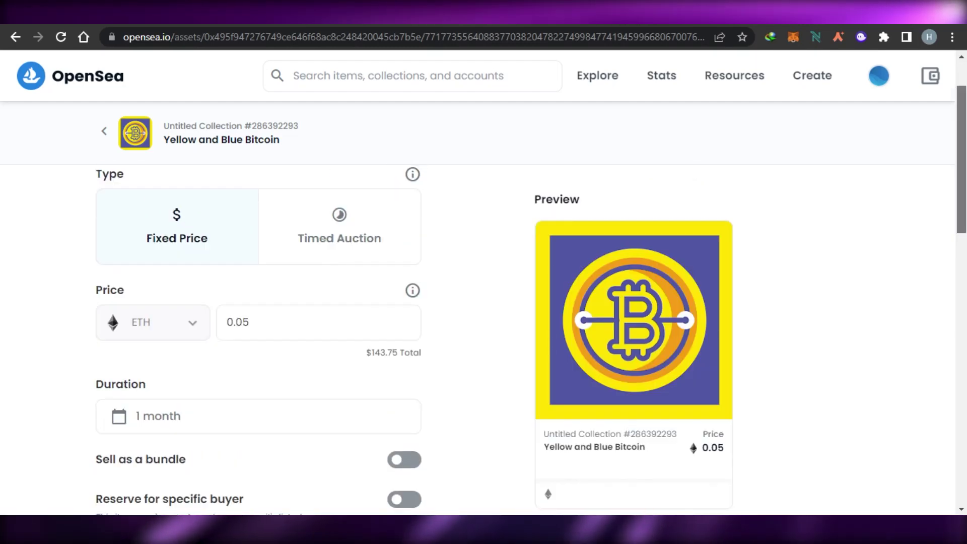
pyautogui.scroll(-7, 485, 303)
pyautogui.scroll(5, 484, 303)
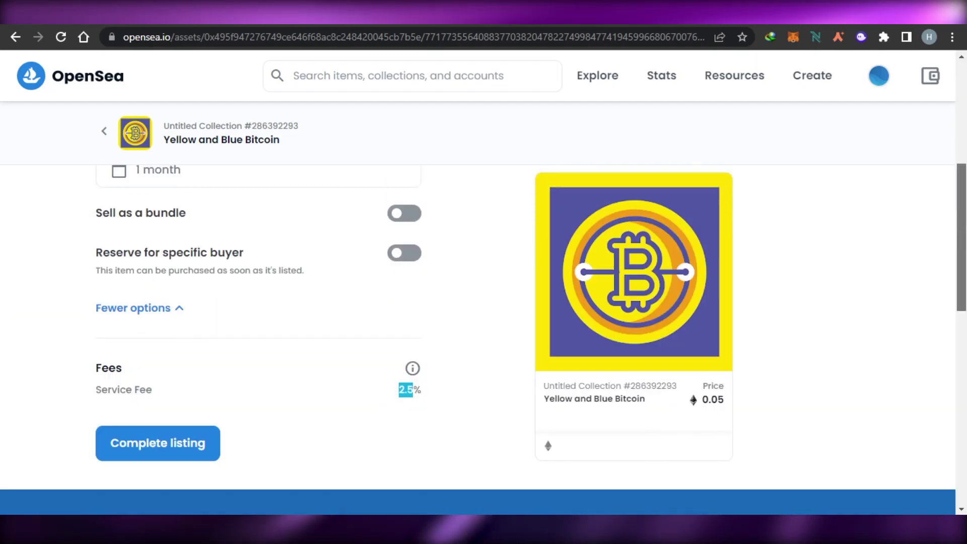
pyautogui.scroll(2, 483, 303)
pyautogui.scroll(-2, 484, 303)
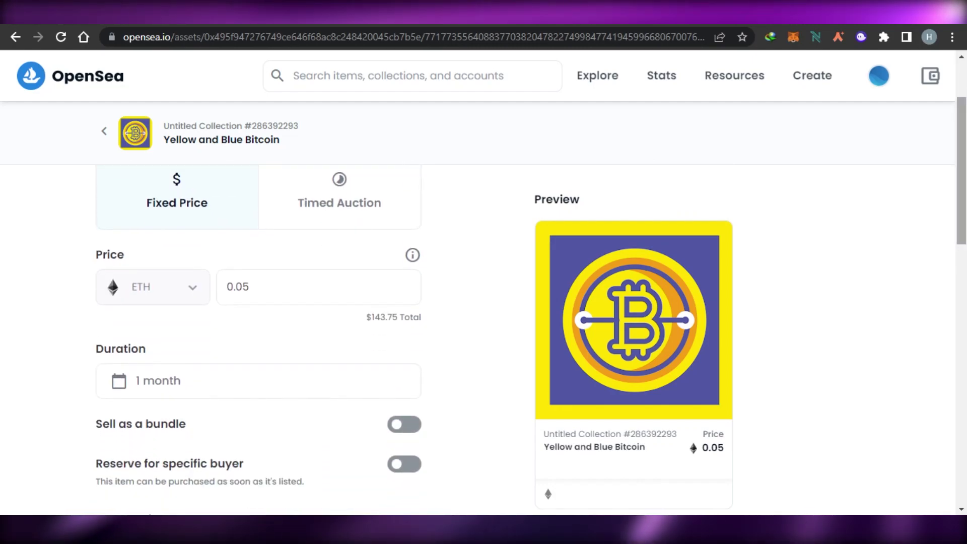
pyautogui.scroll(-1, 485, 302)
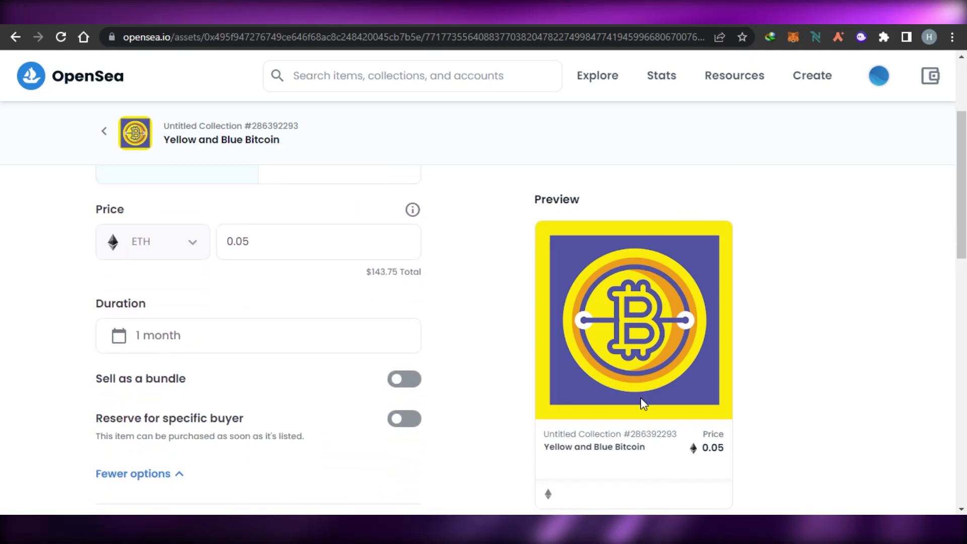